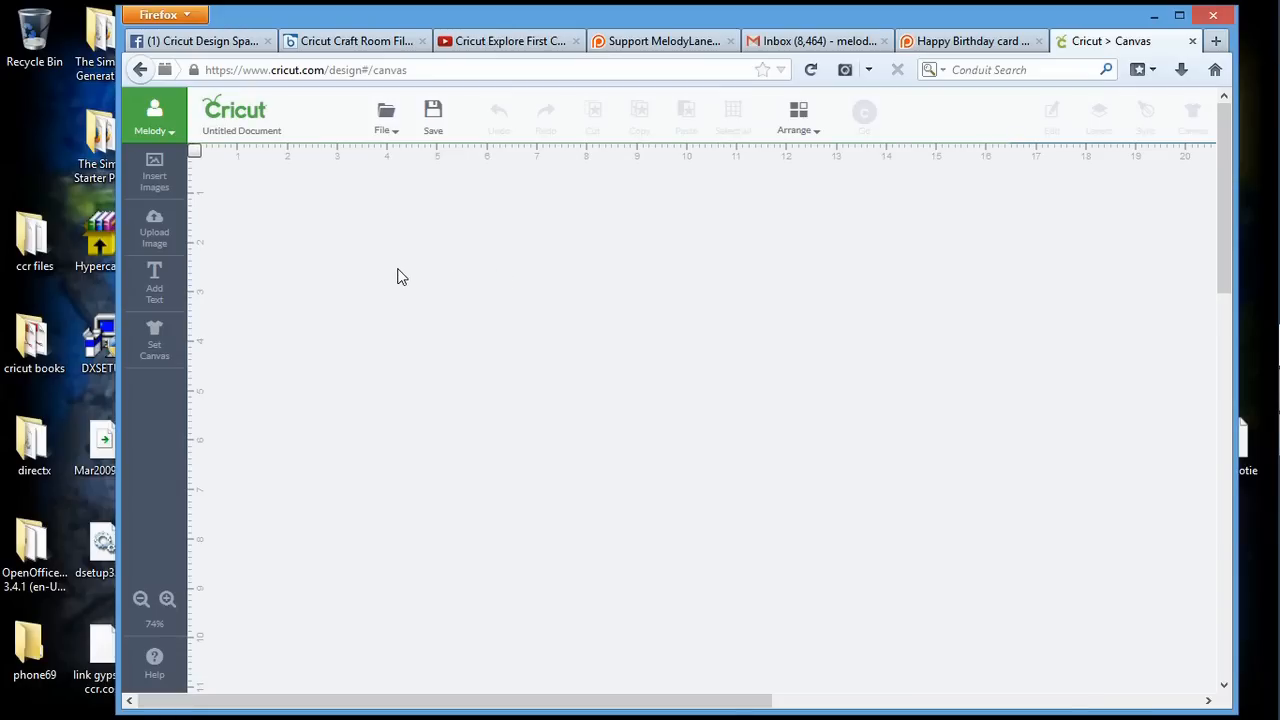
Start a vector image upload and load the ML Onsie Favor Box file from the svg folder
click(156, 236)
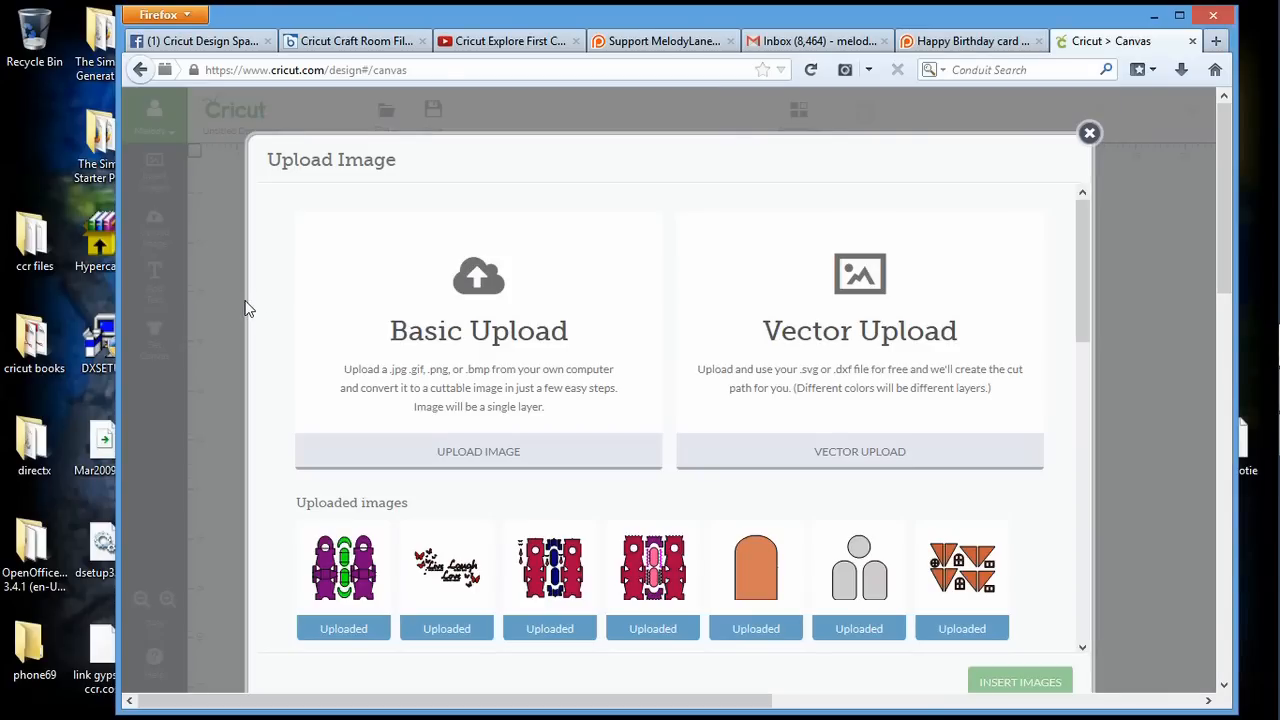
click(858, 451)
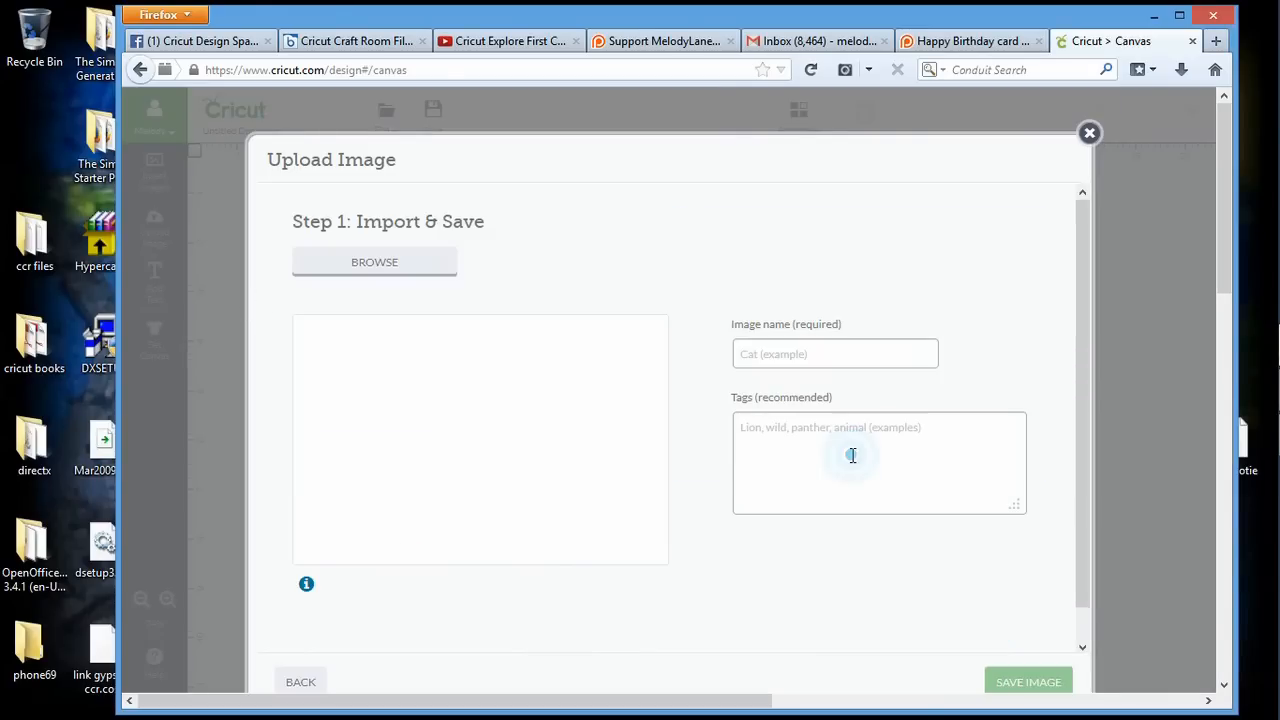
click(380, 272)
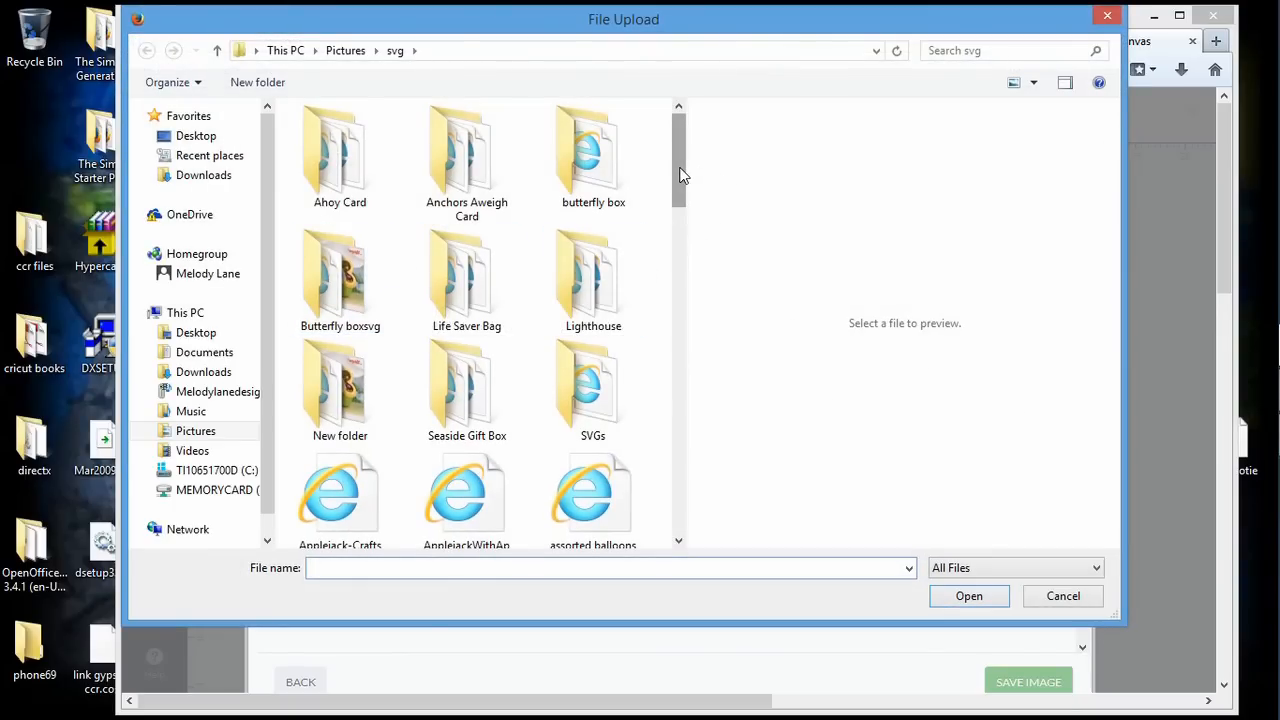
drag(680, 175, 670, 427)
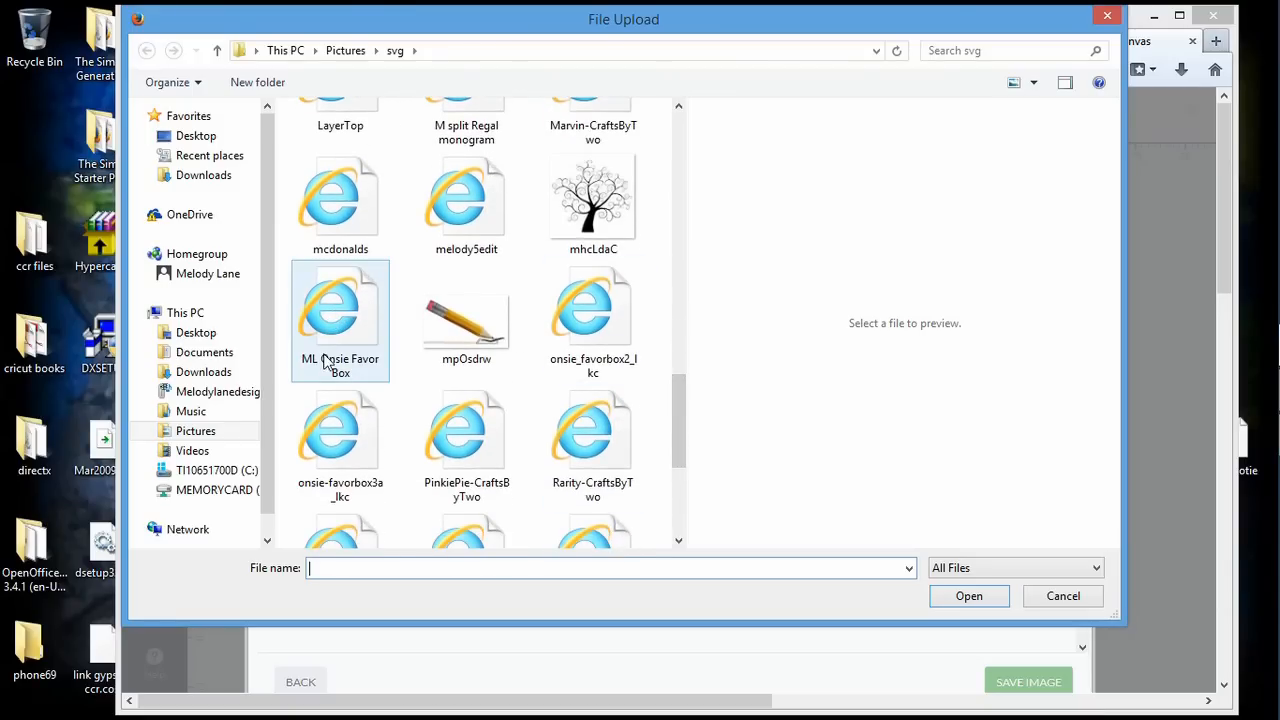
double_click(350, 316)
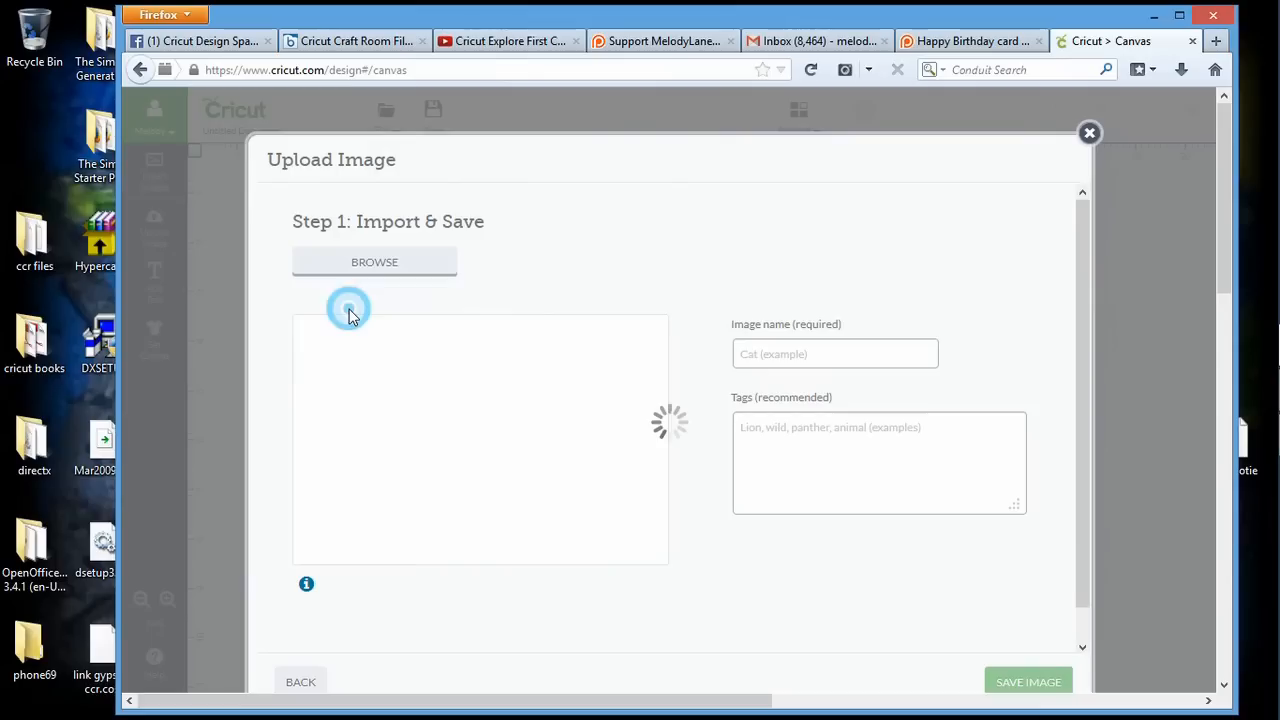
Tag the image with svg, Baby, Onsie, Favor Box, 3D Baby Shower and save it to the uploaded images
click(767, 430)
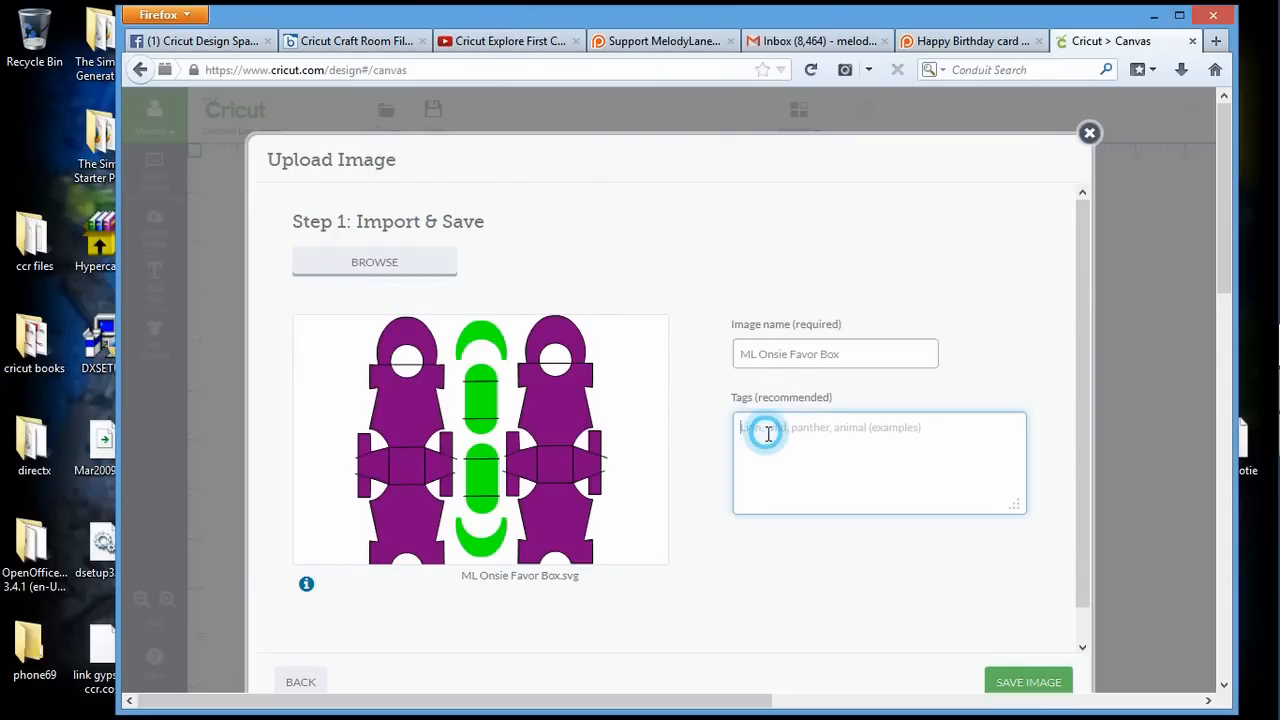
text(svg, Baby, Onsie)
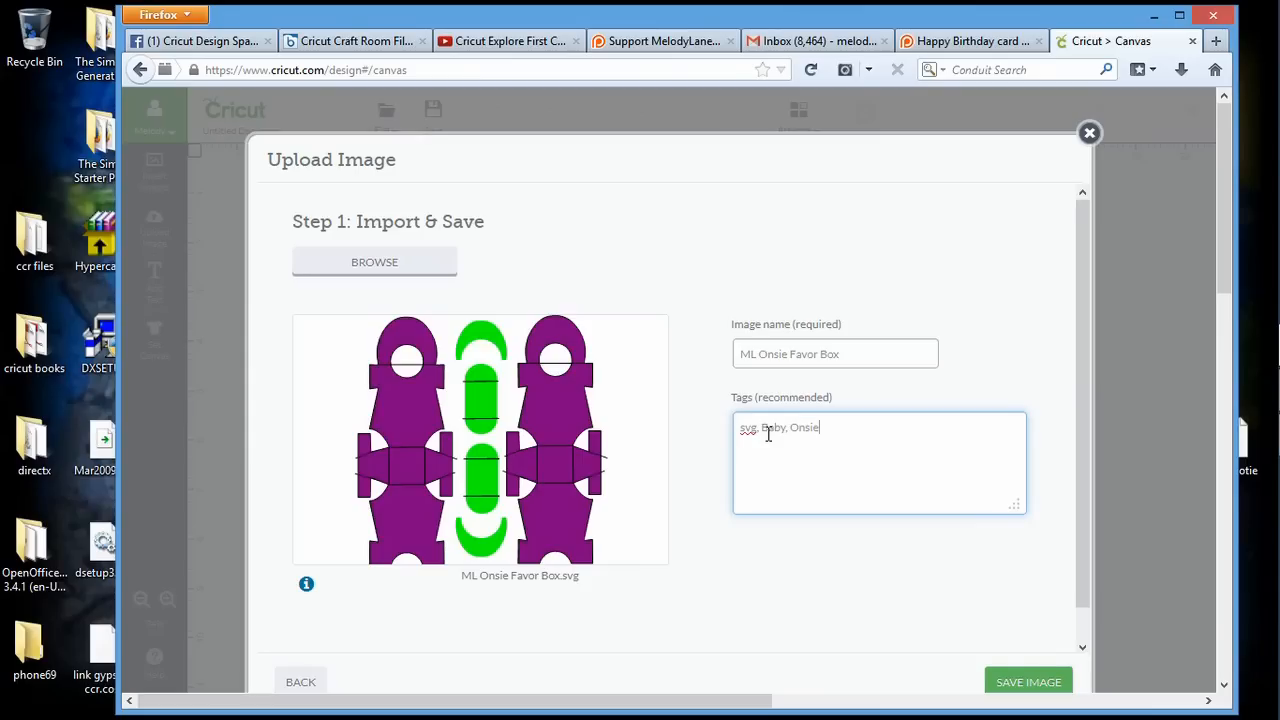
text(Favor Box, 3D  Baby Shower,)
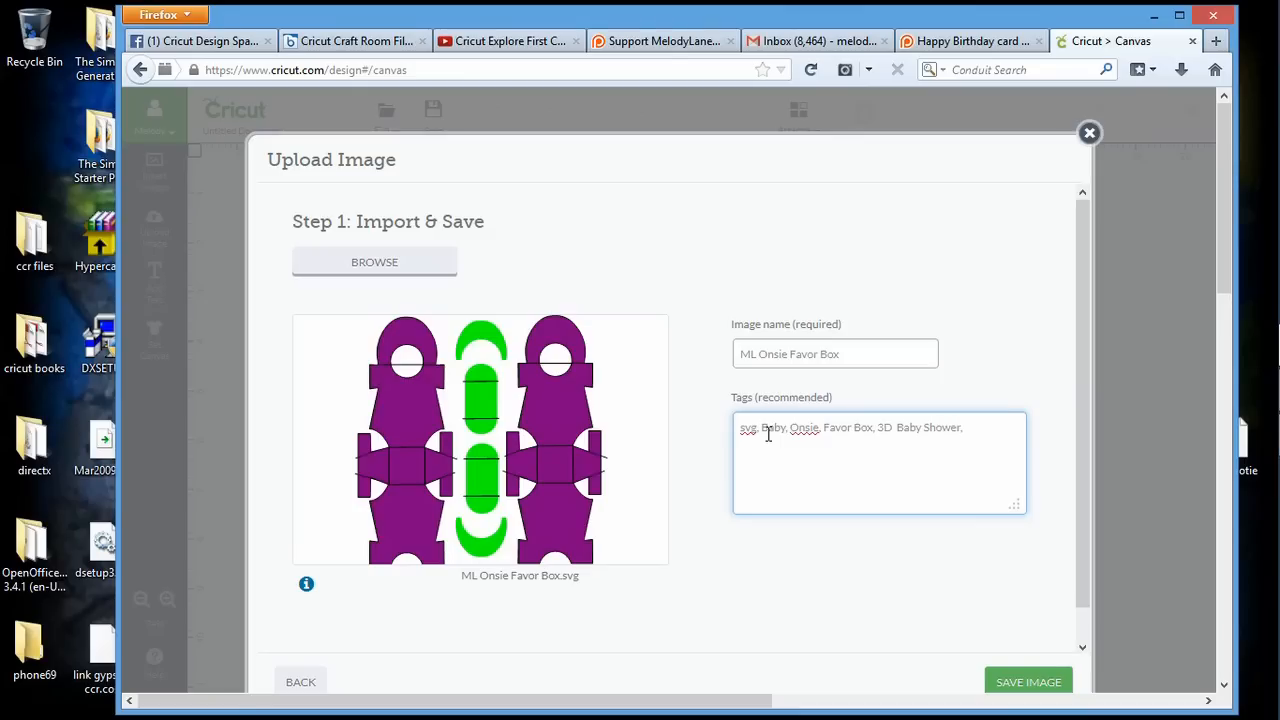
click(1030, 686)
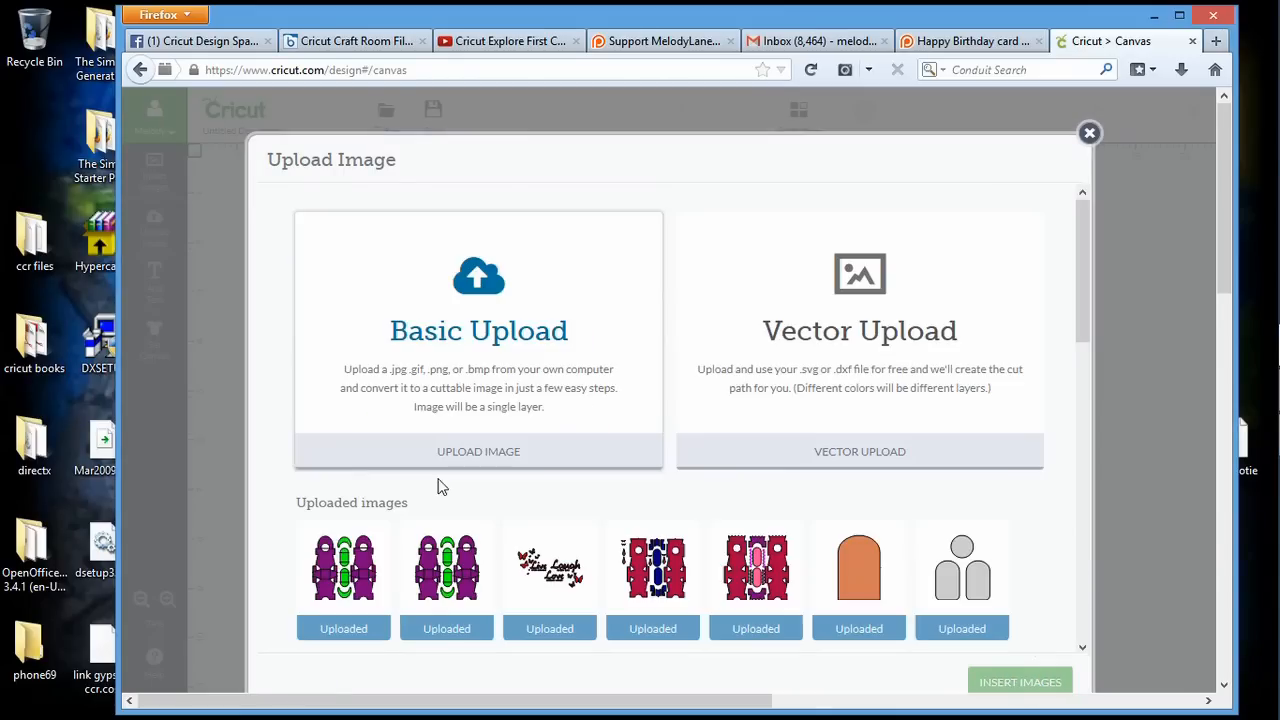
Select the newest ML Onsie Favor Box among the uploaded images and insert it on the canvas
mouse_move(380, 621)
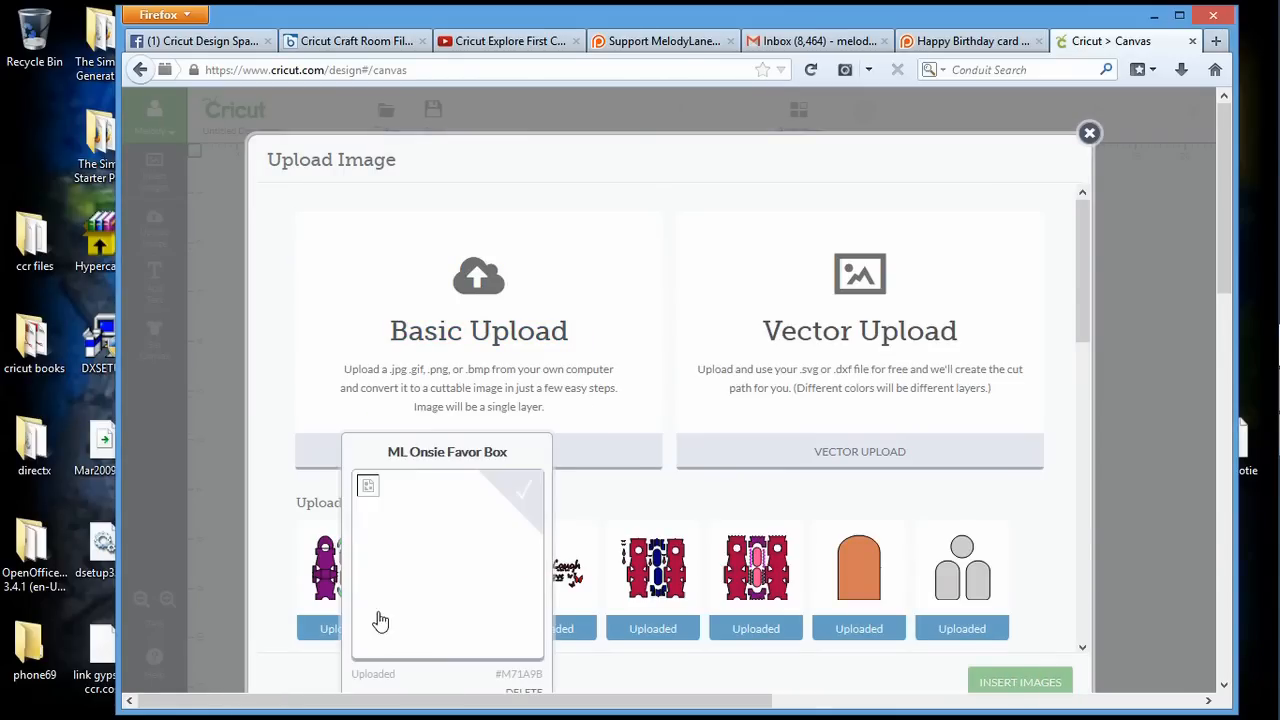
mouse_move(340, 627)
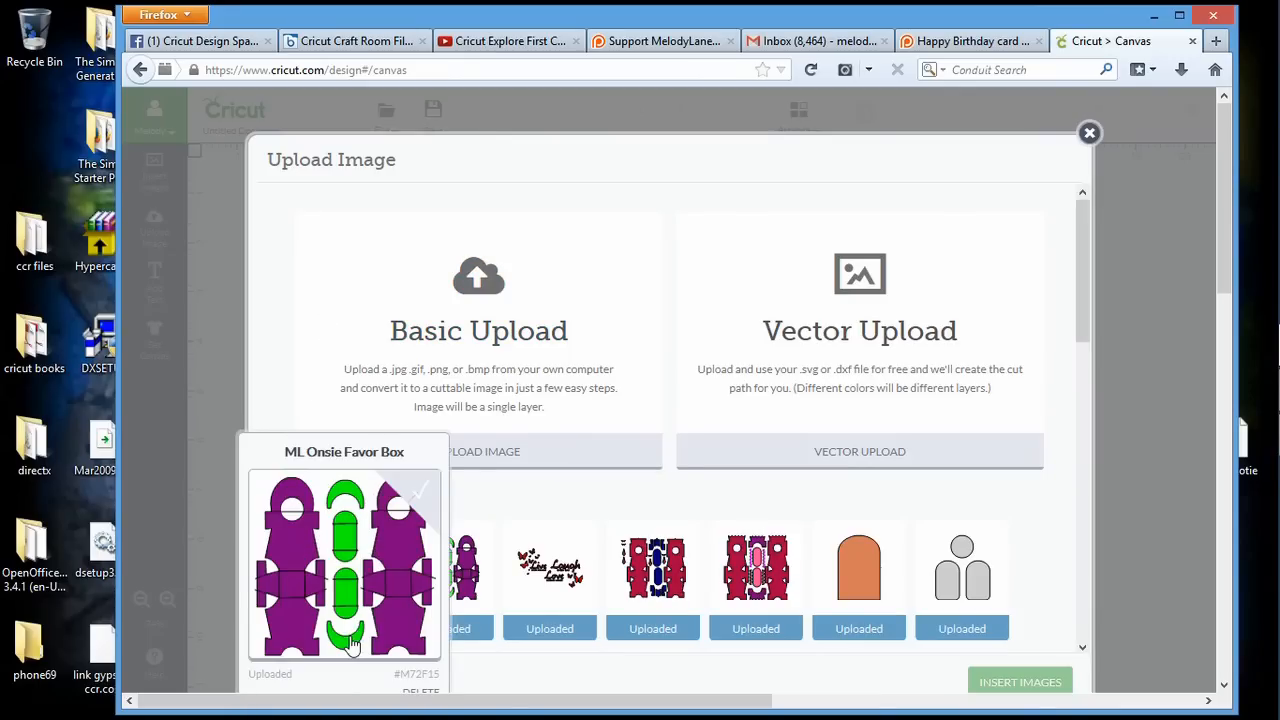
click(400, 492)
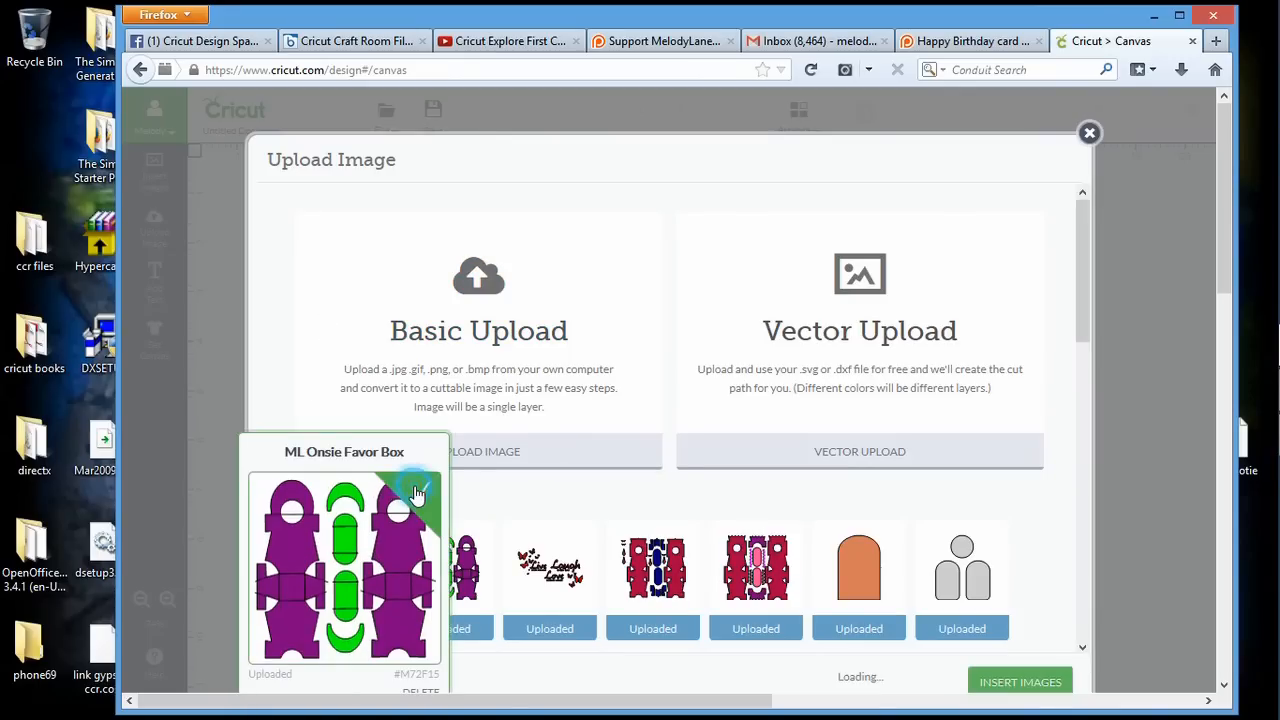
click(1008, 684)
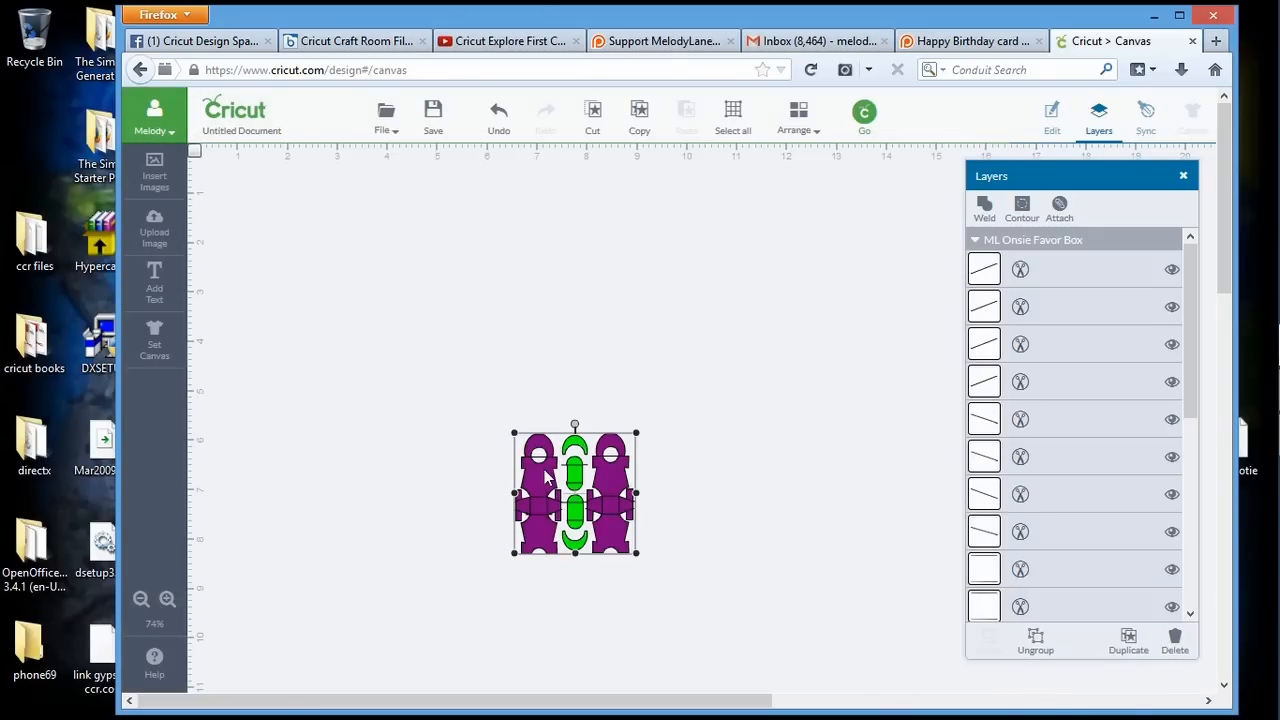
Move the favor box image to the canvas's upper-left corner and enlarge it to about 11.5 by 11.4 in
drag(538, 452, 501, 396)
drag(425, 298, 216, 172)
drag(310, 263, 542, 494)
drag(705, 560, 909, 677)
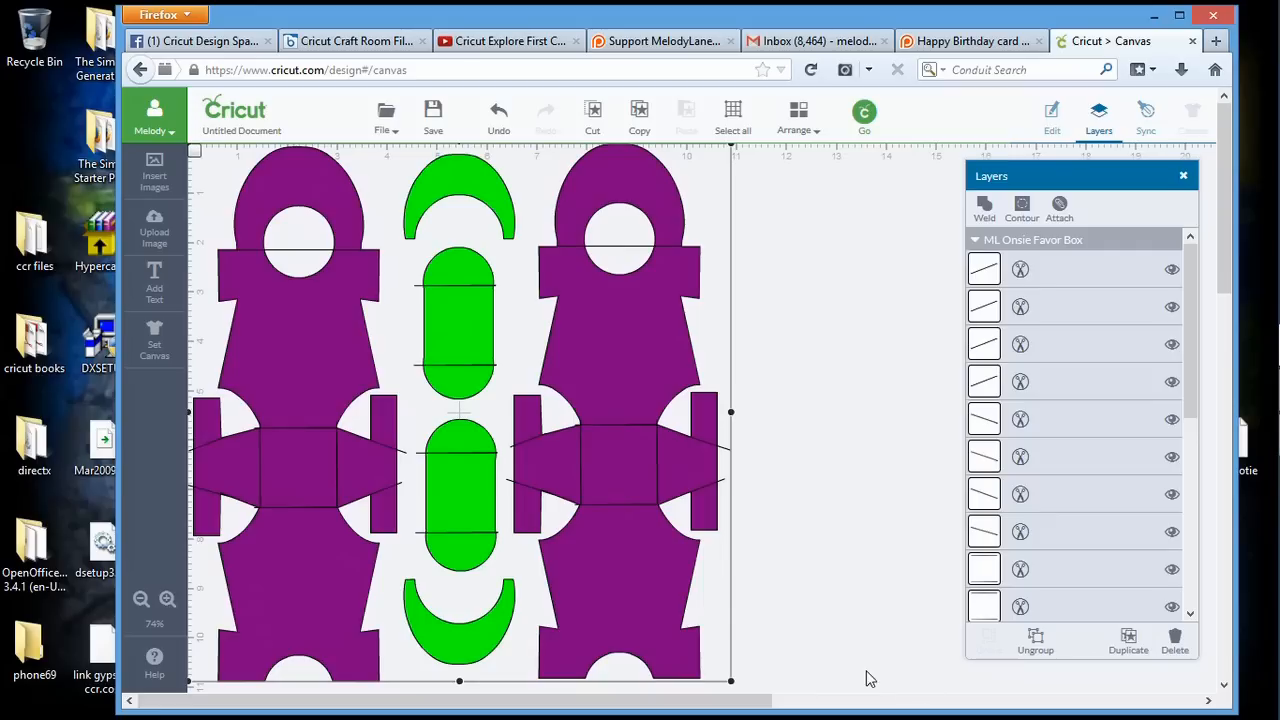
drag(731, 684, 780, 710)
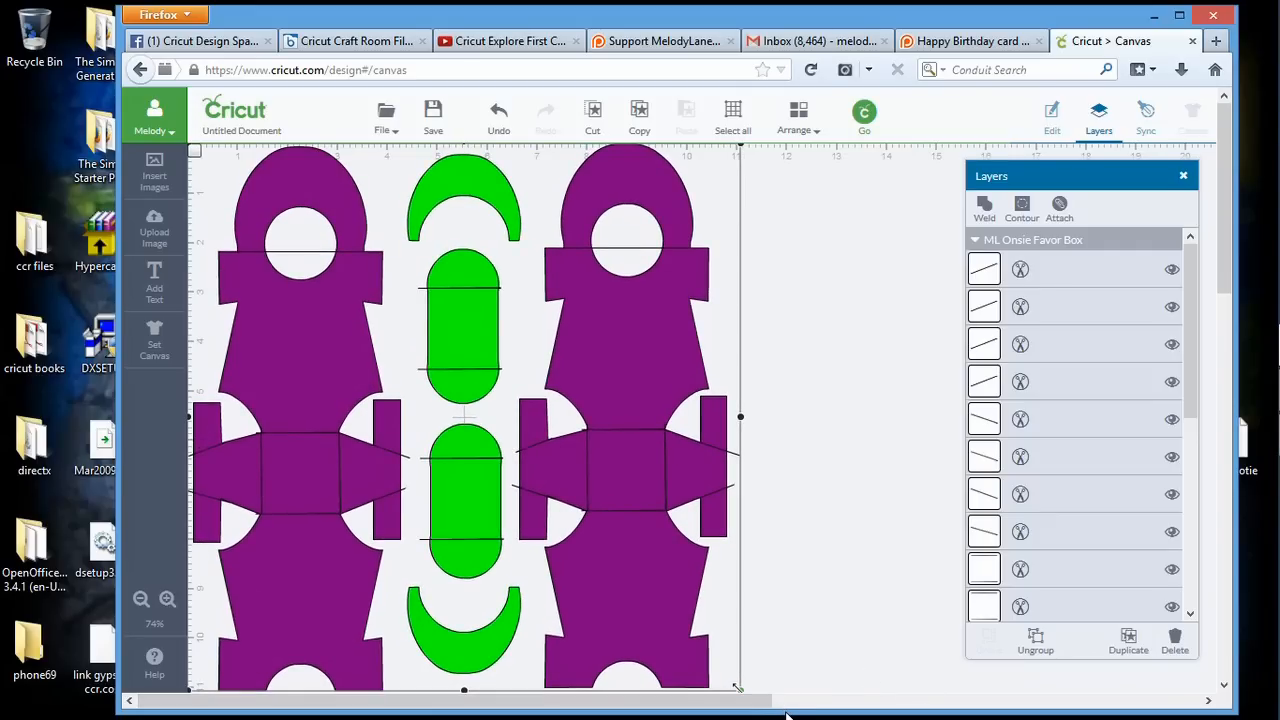
click(816, 665)
drag(1226, 262, 1226, 325)
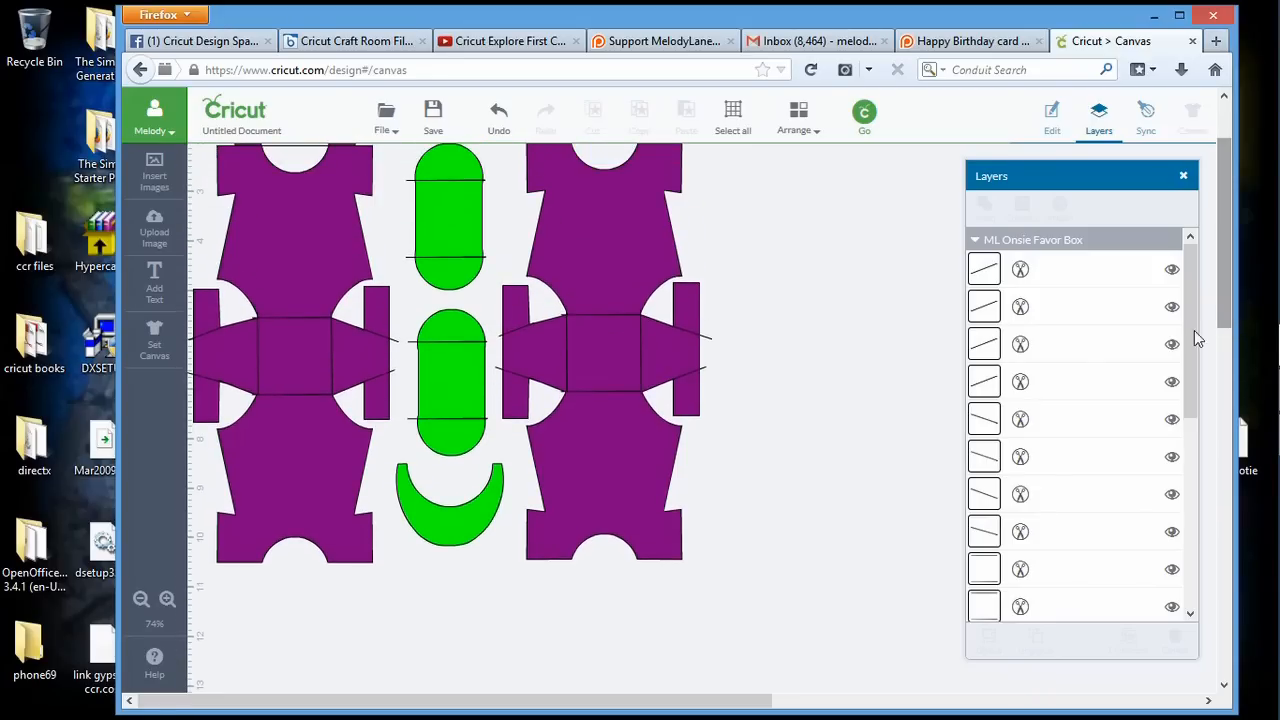
click(672, 543)
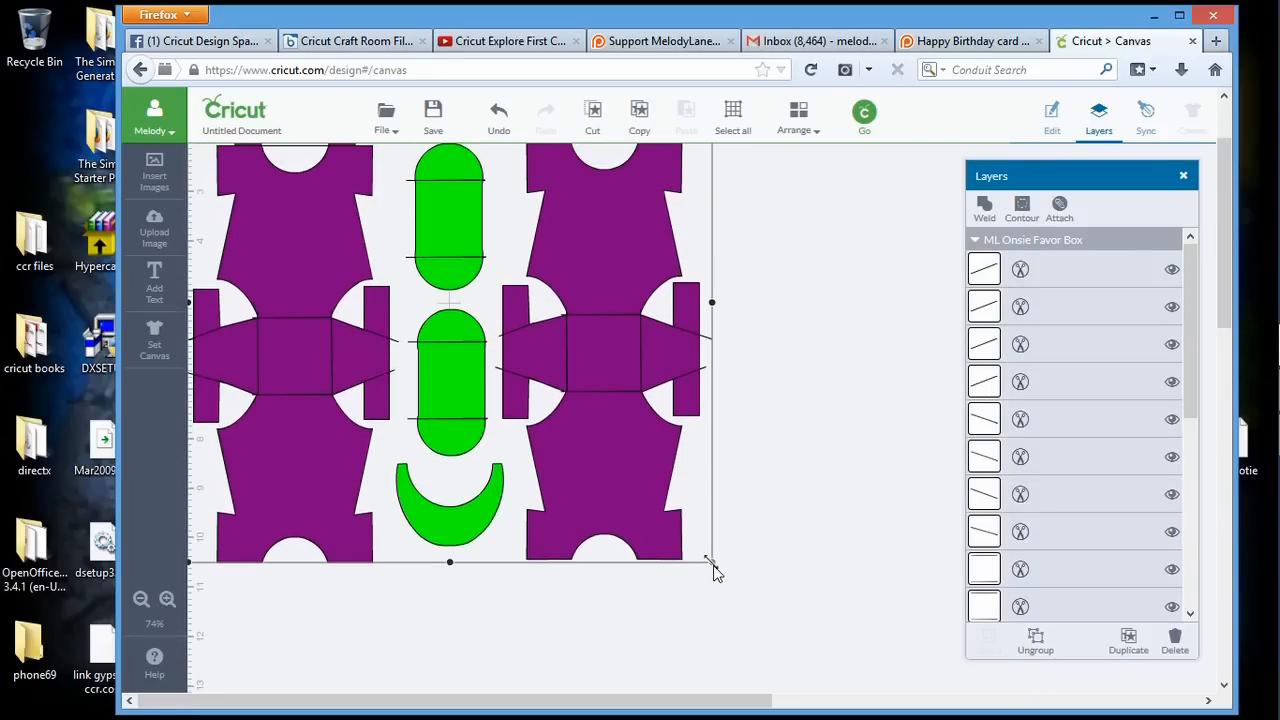
drag(713, 566, 763, 619)
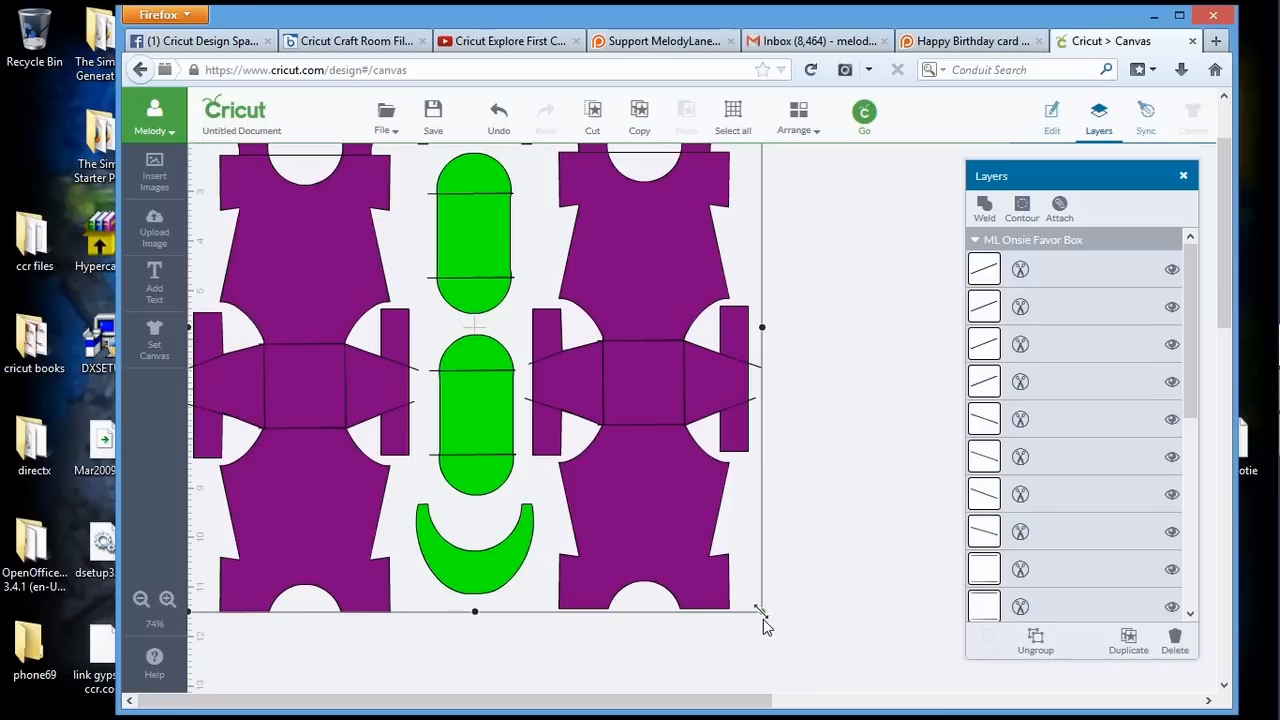
Set the favor box image's width to 11.4 in with proportions locked and close the size settings
click(1052, 113)
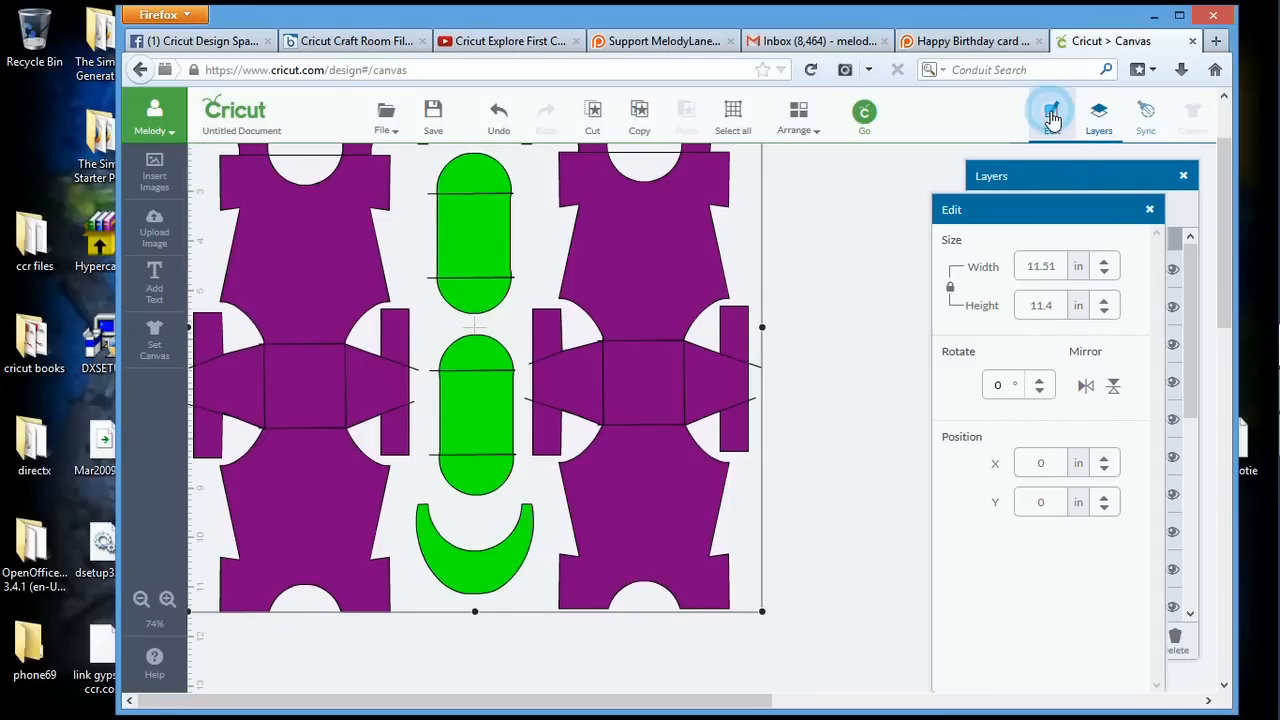
click(1051, 264)
drag(1042, 264, 1055, 264)
text(4)
key(Return)
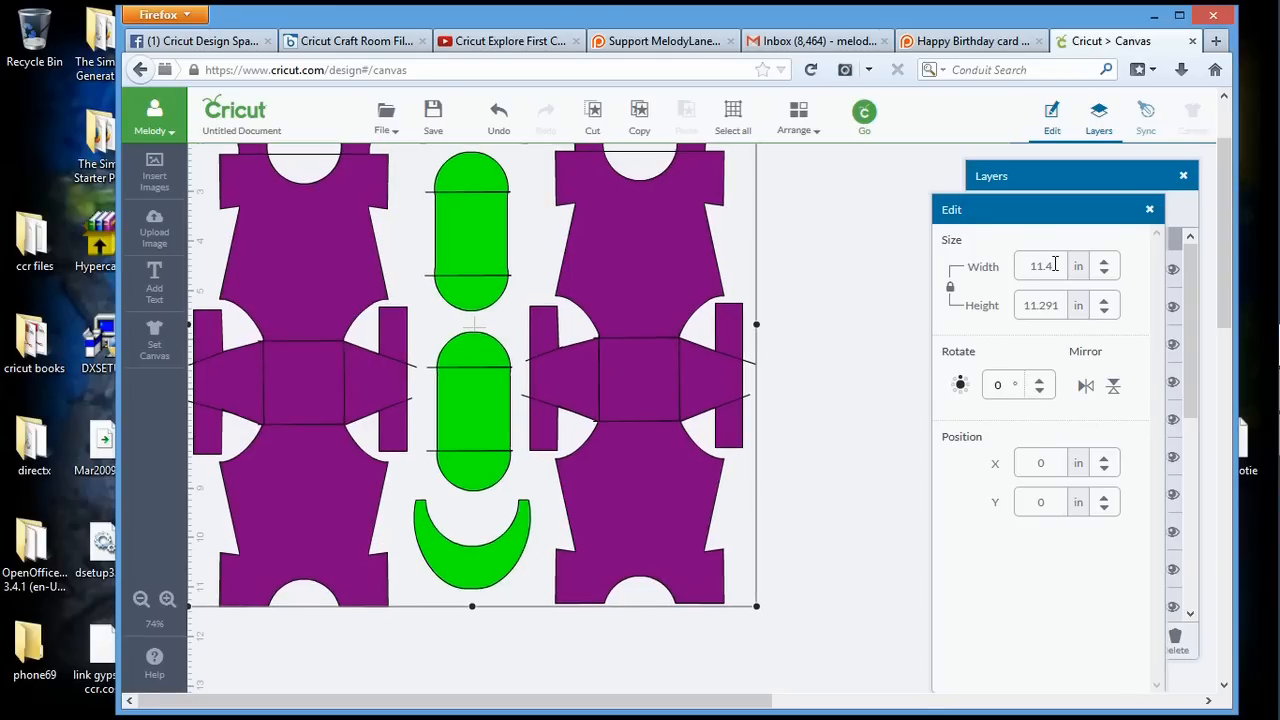
click(836, 349)
click(1149, 209)
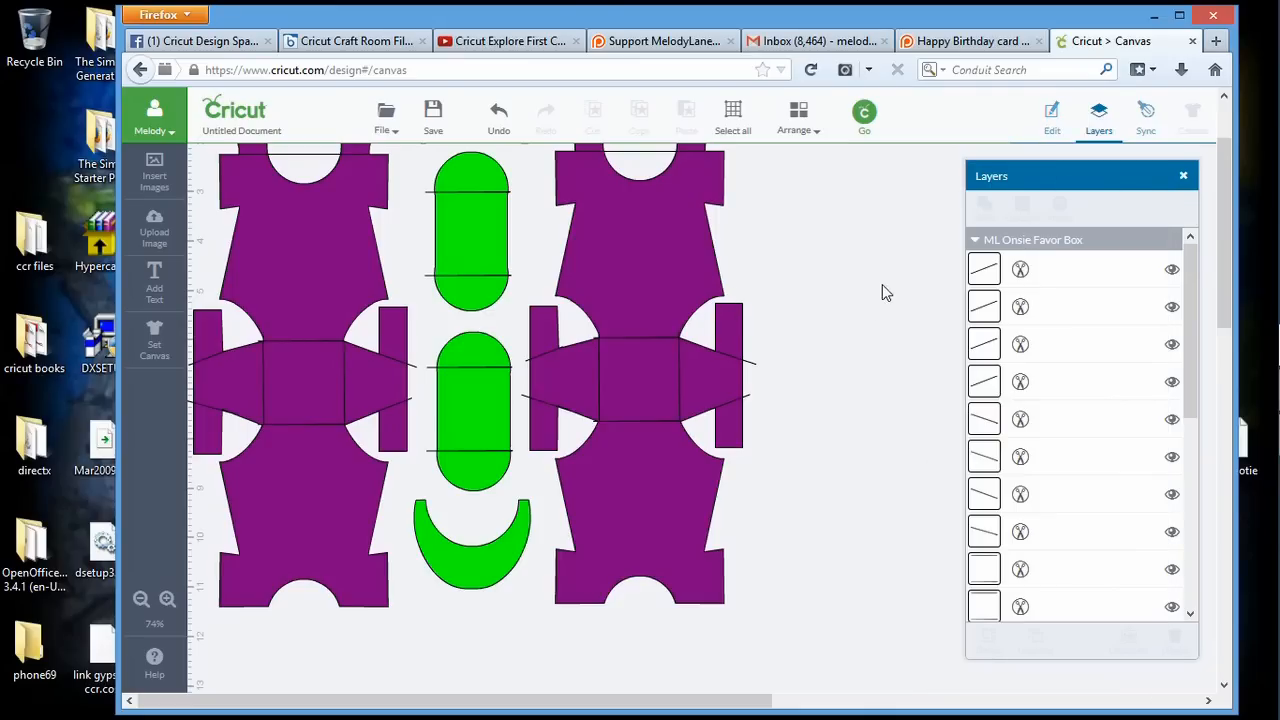
Ungroup the ML Onsie Favor Box image and attach all of its layers together
drag(1221, 311, 1222, 256)
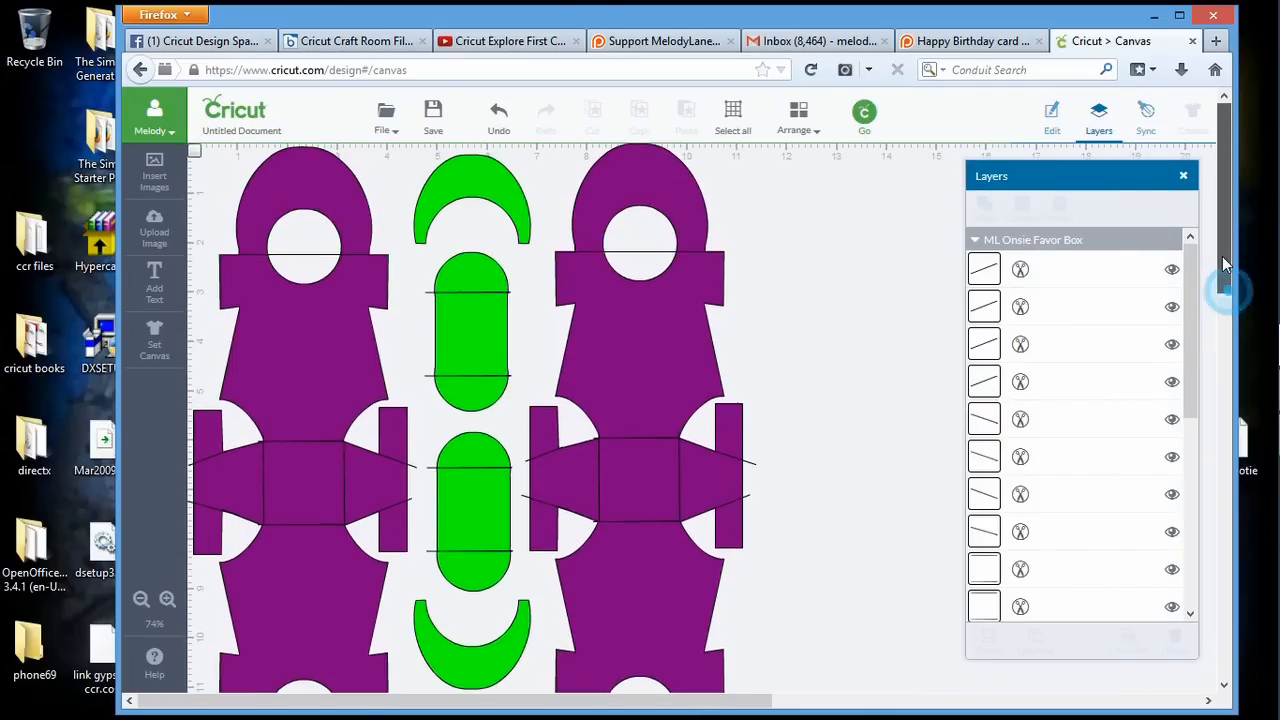
drag(1043, 177, 840, 160)
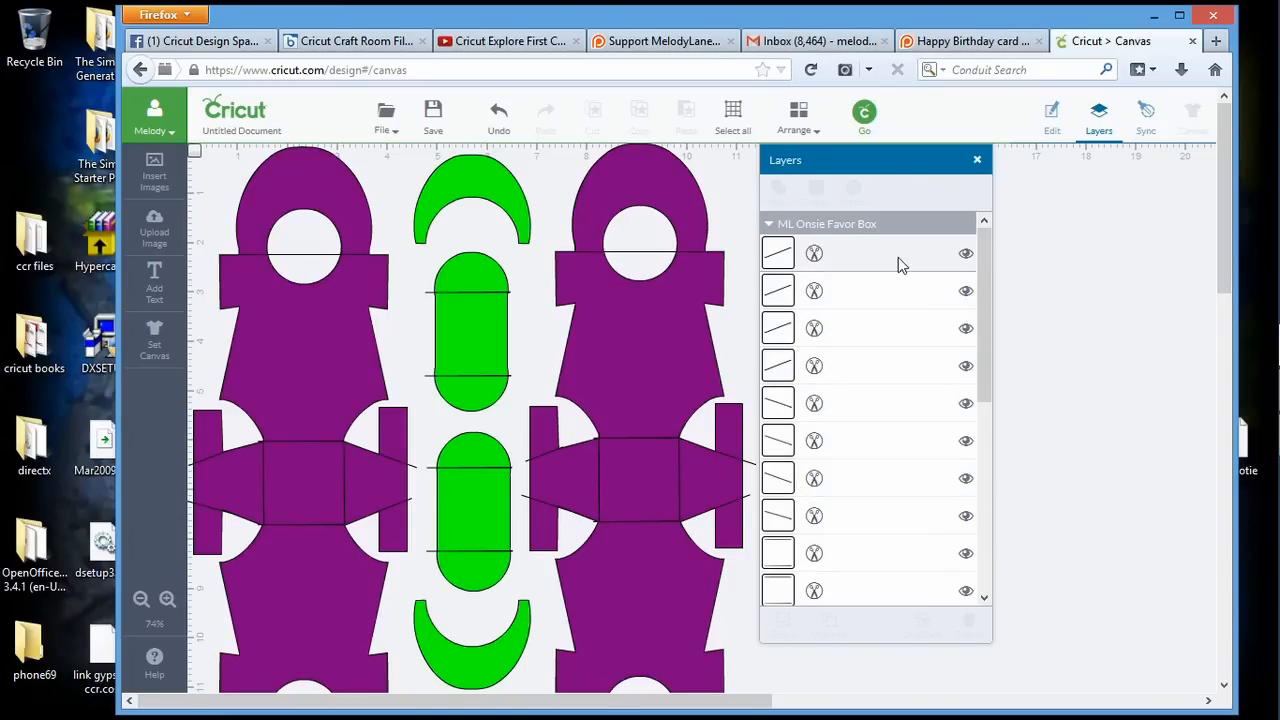
click(866, 113)
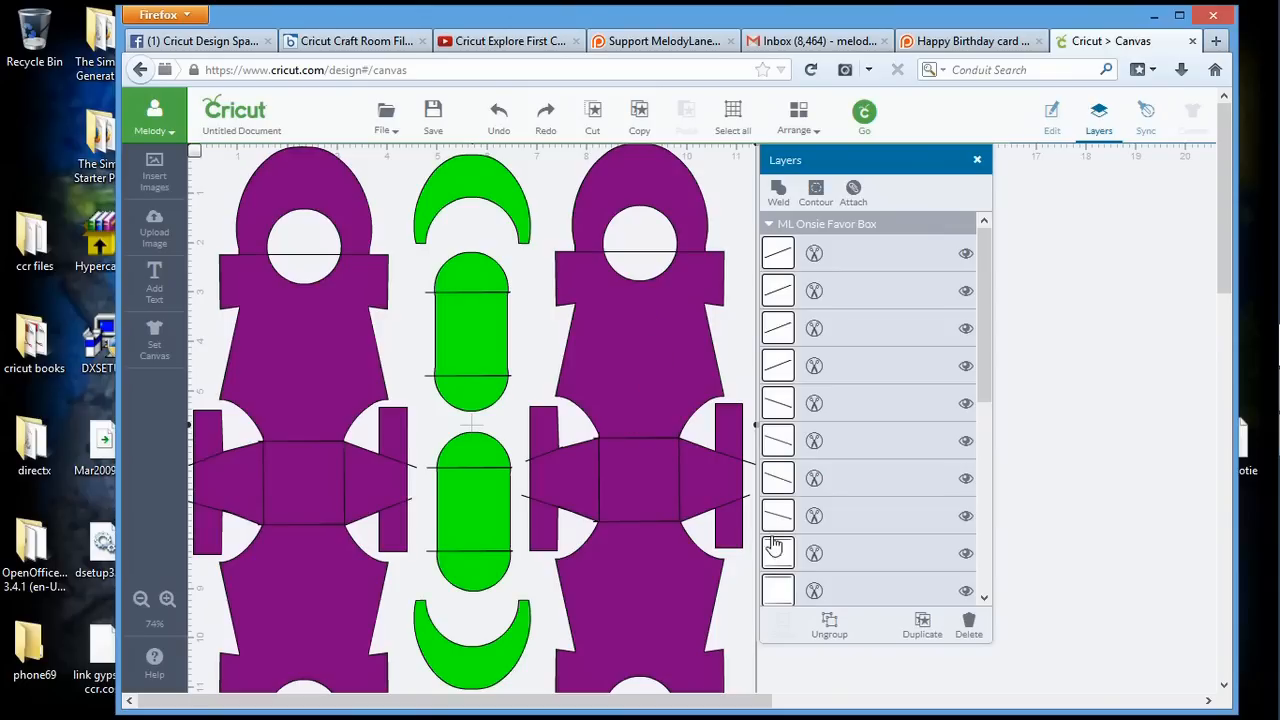
click(828, 627)
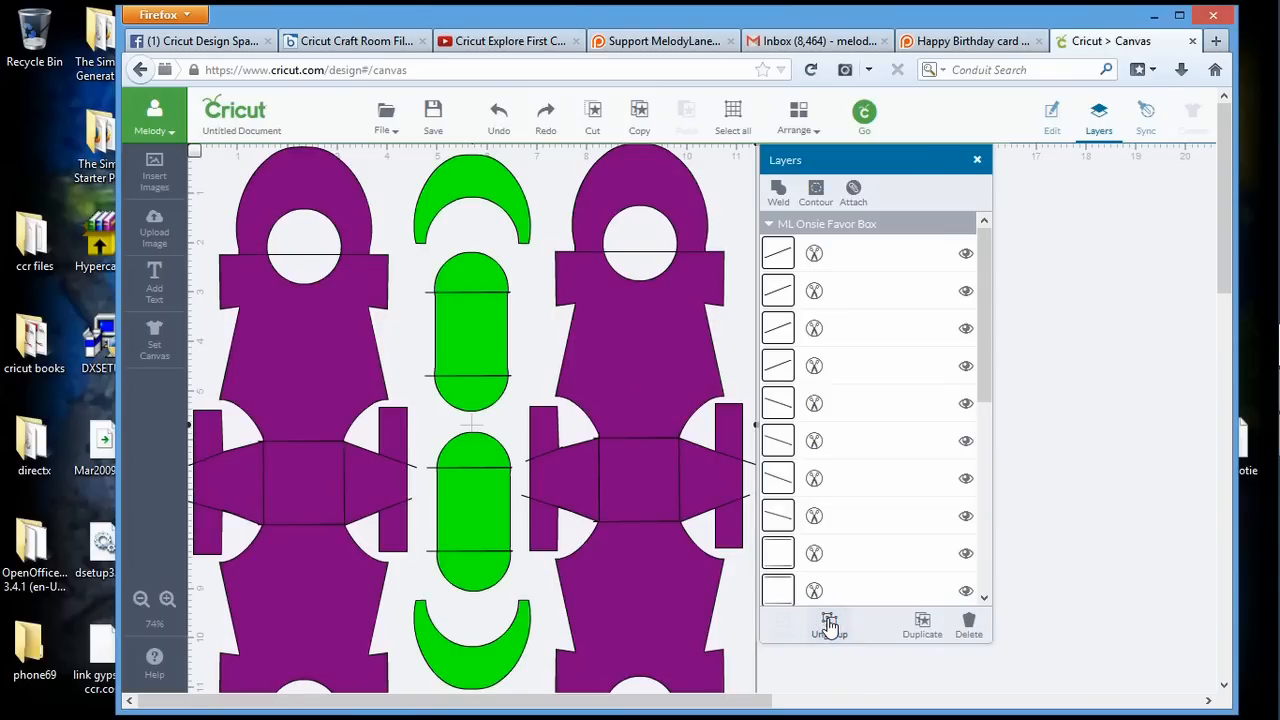
click(862, 224)
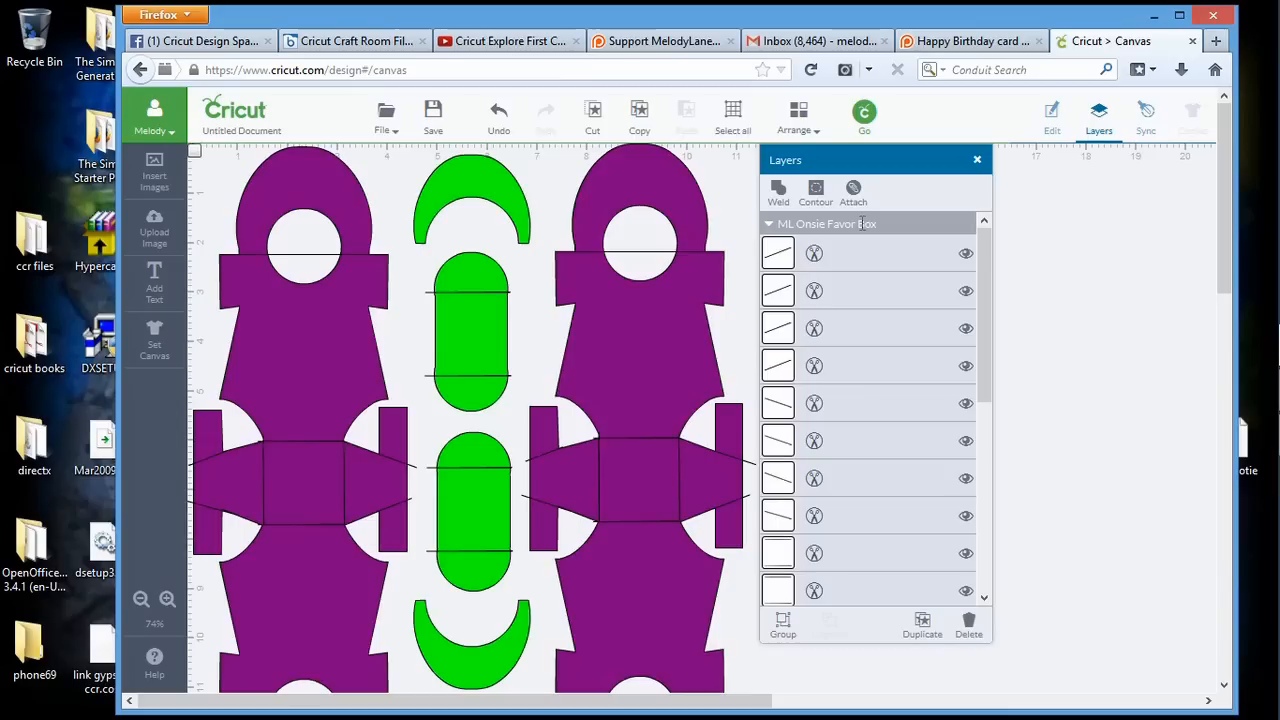
click(853, 191)
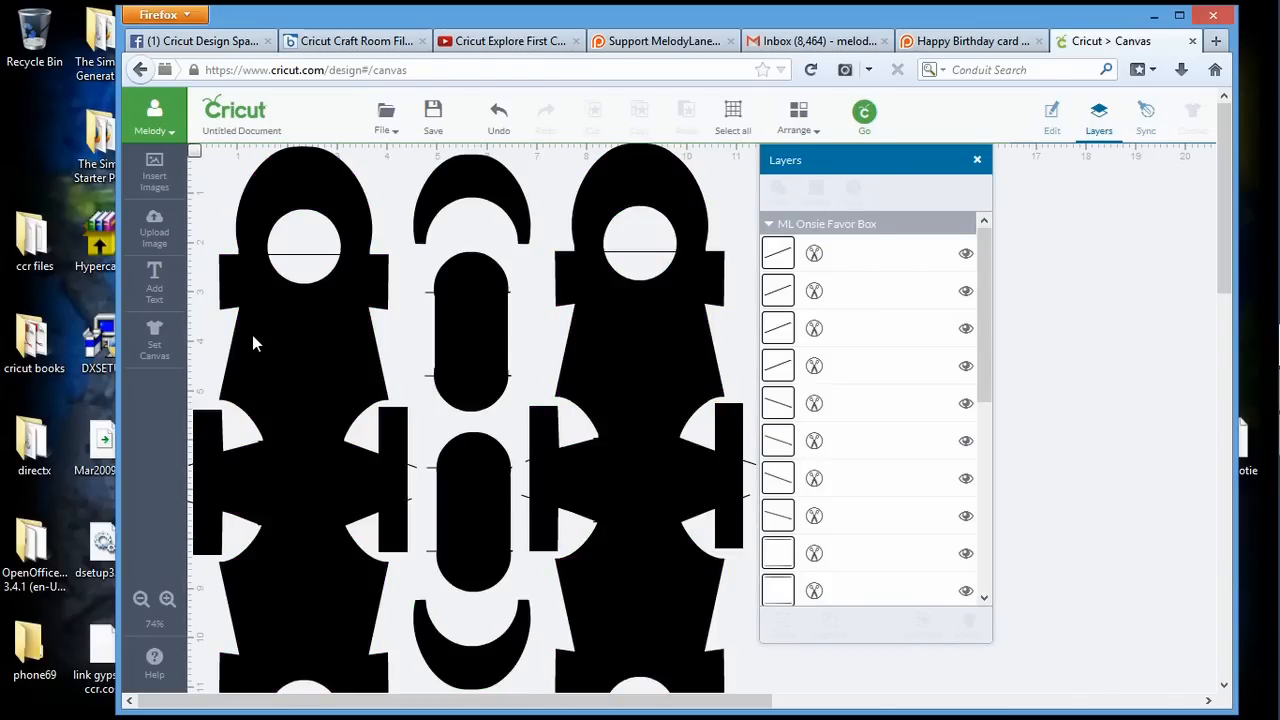
Recolor the attached favor box pieces with the purple basic color #835ea5
drag(987, 300, 975, 505)
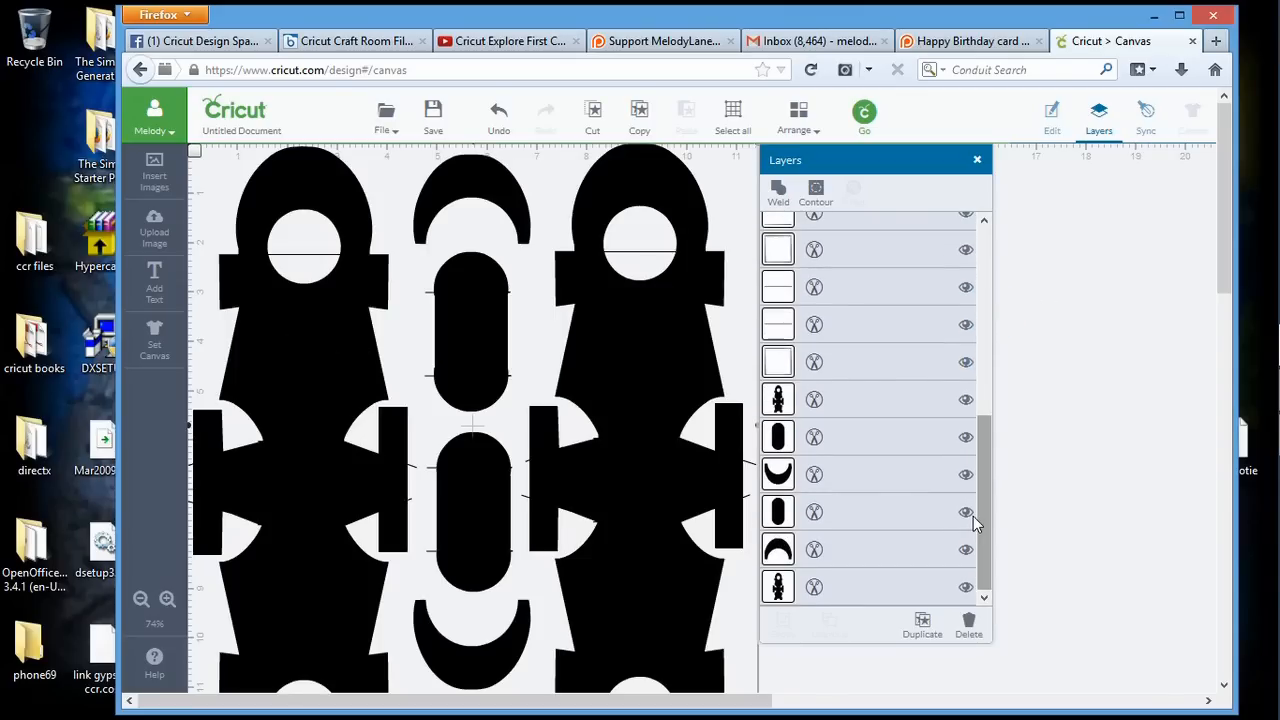
click(779, 402)
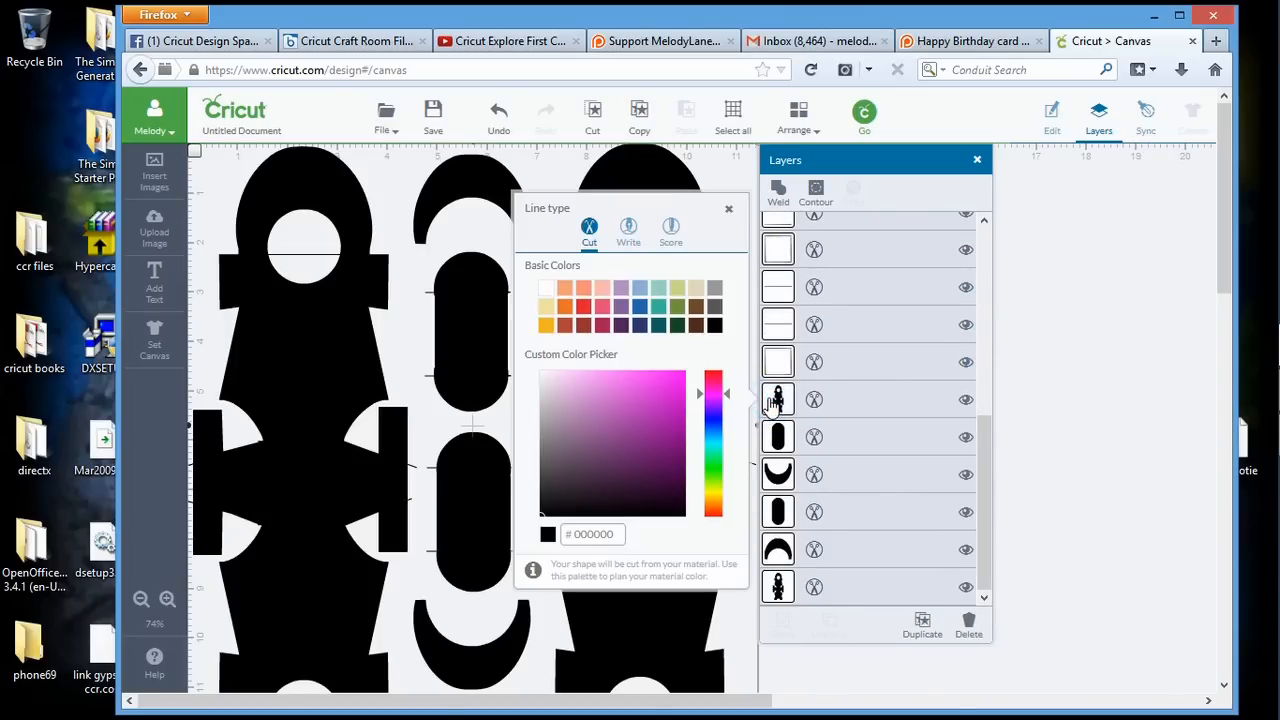
click(621, 307)
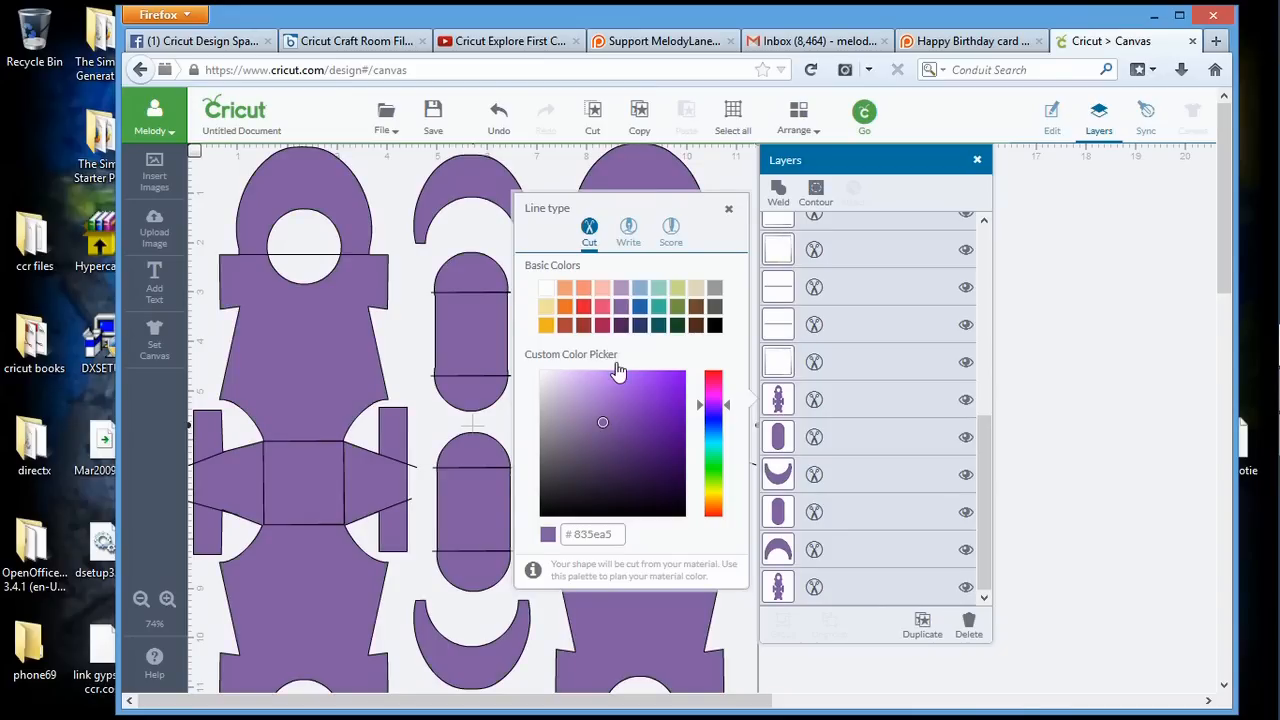
click(712, 176)
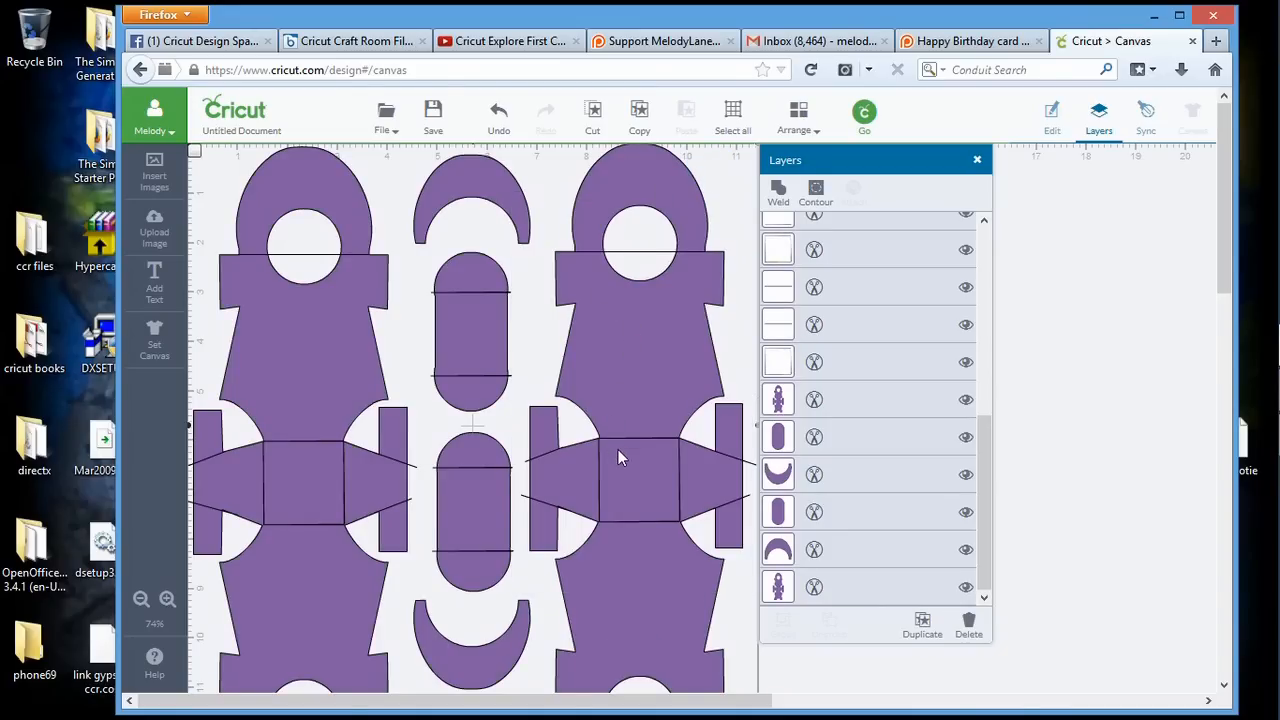
Convert the first four fold-line layers of the ML Onsie Favor Box, the upward-slanting ones, from cut to score lines
click(986, 431)
drag(986, 437, 1003, 228)
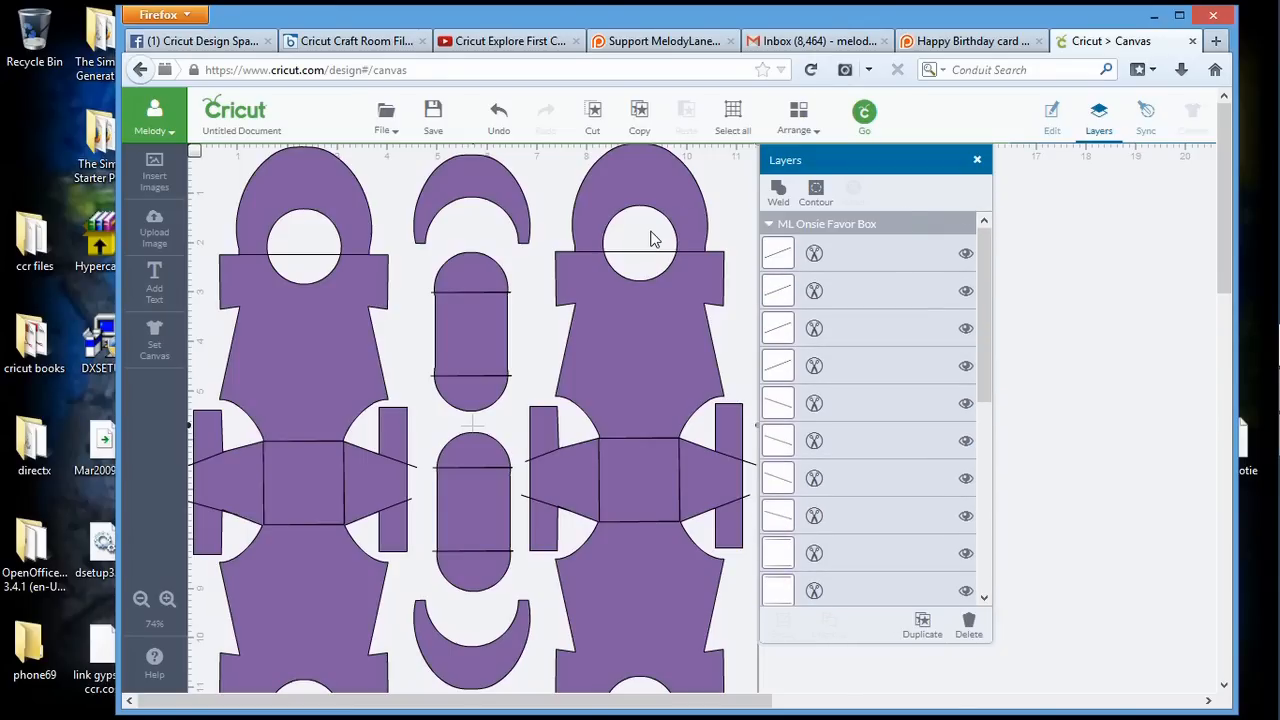
click(814, 253)
click(670, 185)
click(814, 290)
click(670, 185)
click(814, 328)
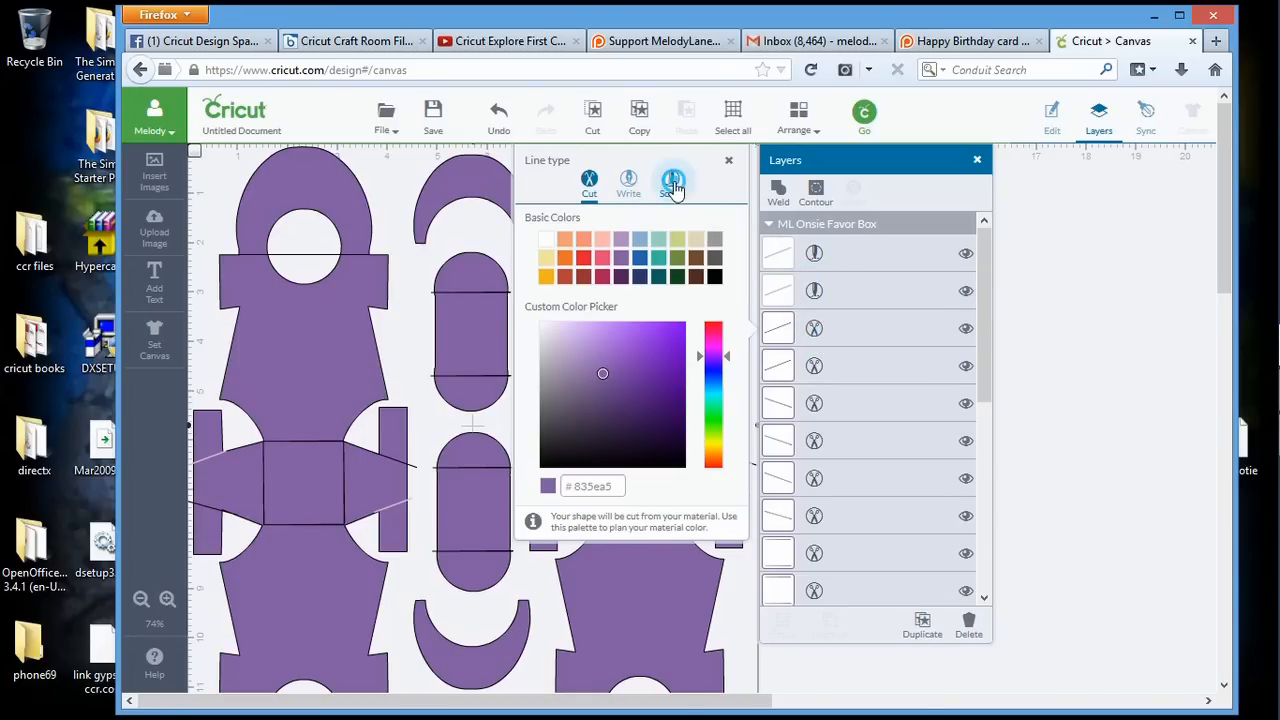
click(670, 185)
click(814, 365)
click(671, 197)
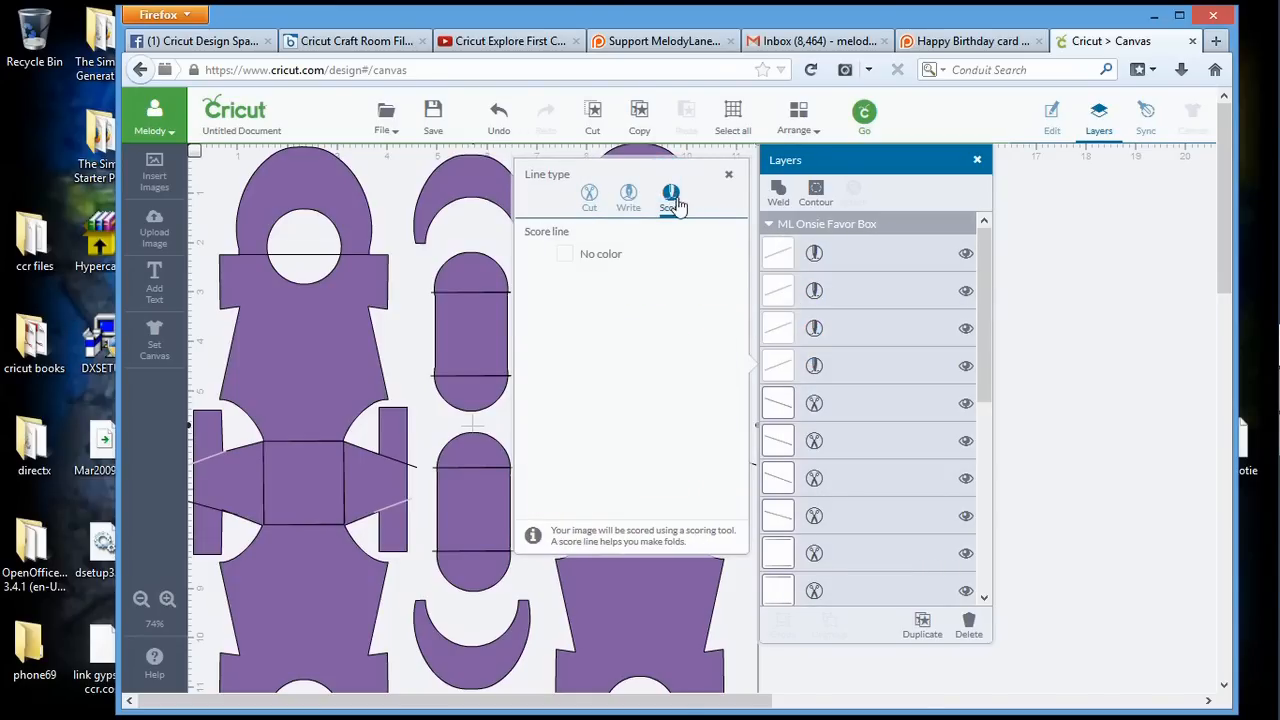
Change the line type of the four downward-slanting fold-line layers to Score
click(814, 403)
click(670, 232)
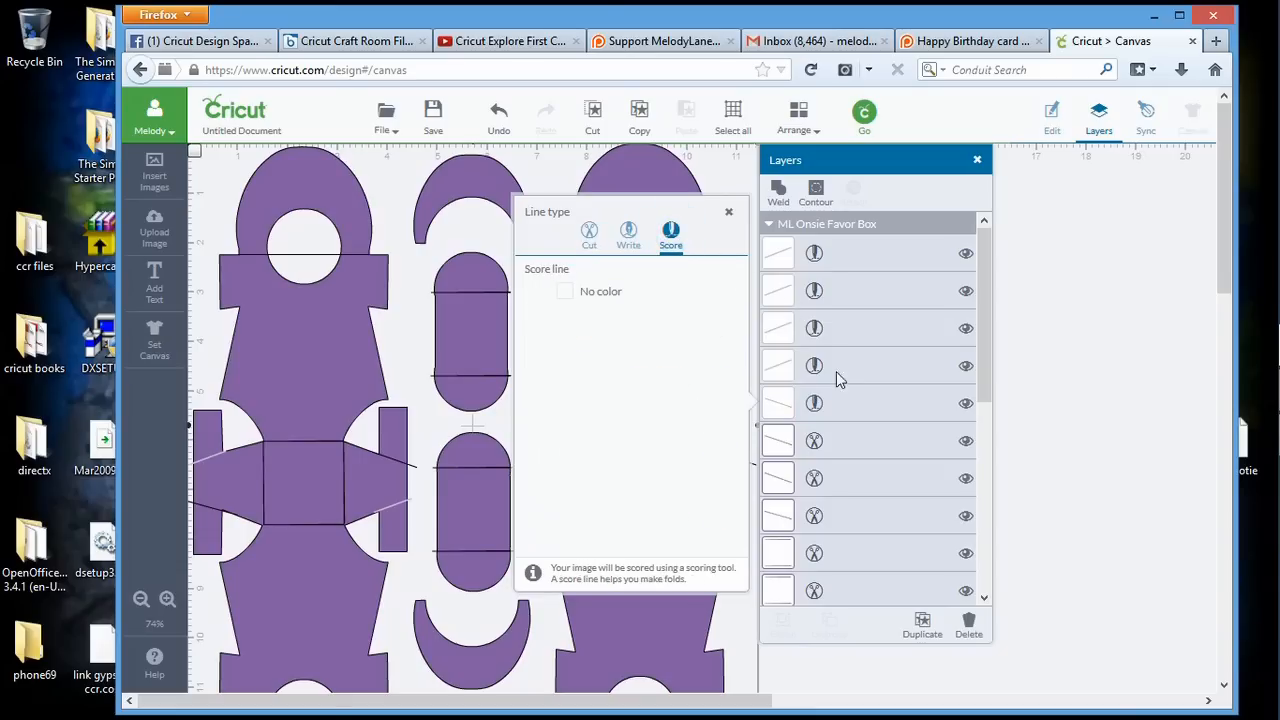
click(814, 440)
click(670, 268)
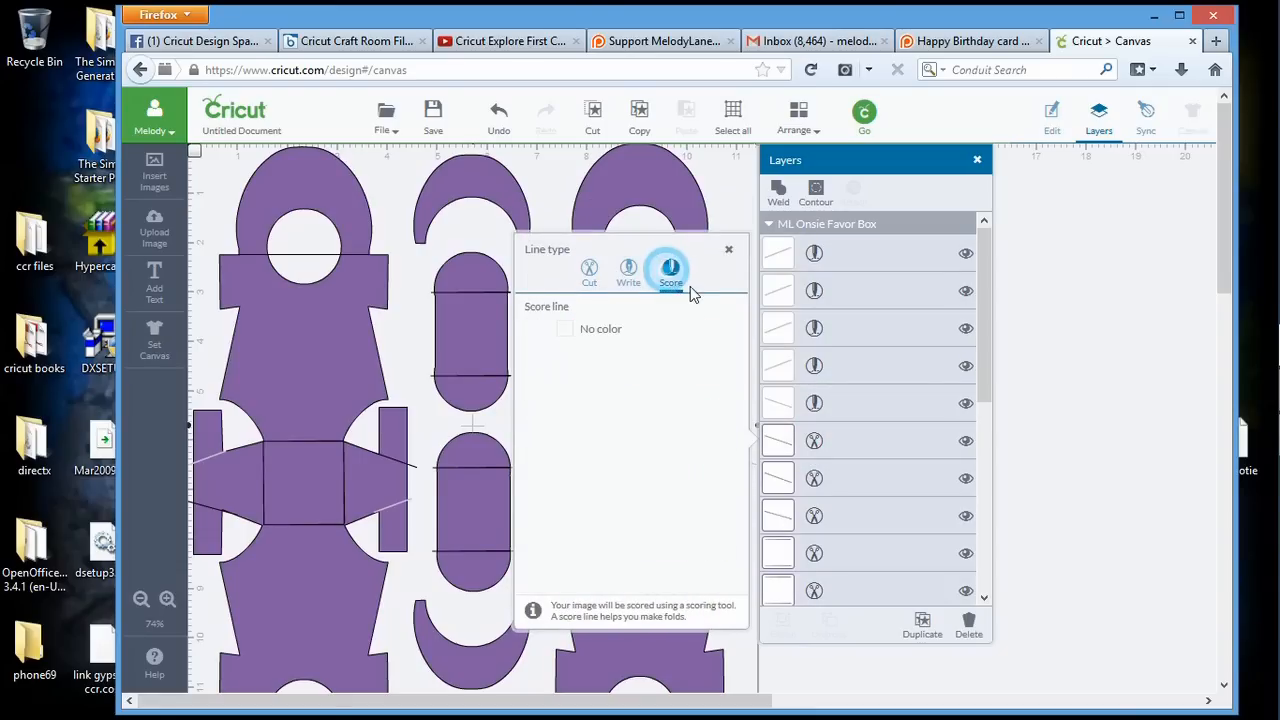
click(814, 478)
click(671, 308)
click(814, 515)
click(672, 343)
Set the remaining six fold-line layers, the rectangular and horizontal ones above the box shapes, to Score
click(814, 553)
click(671, 380)
click(814, 590)
click(671, 419)
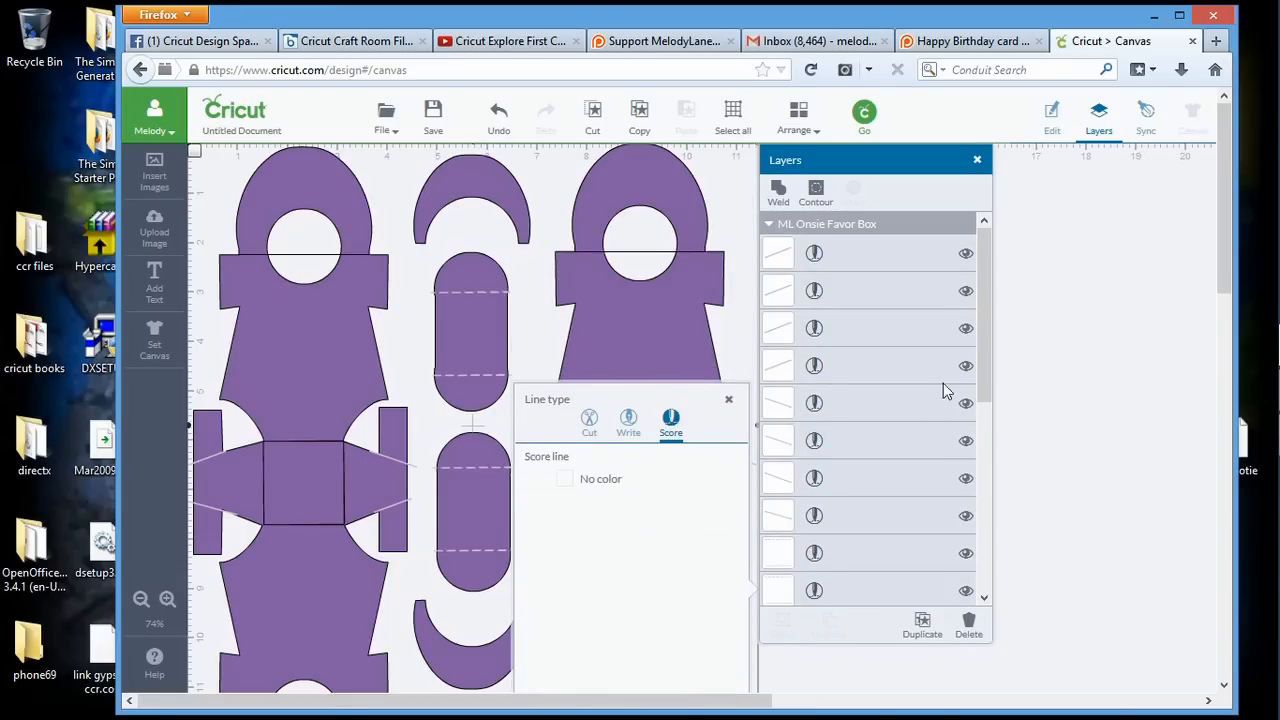
scroll(945, 390, down, 3)
click(814, 489)
click(671, 318)
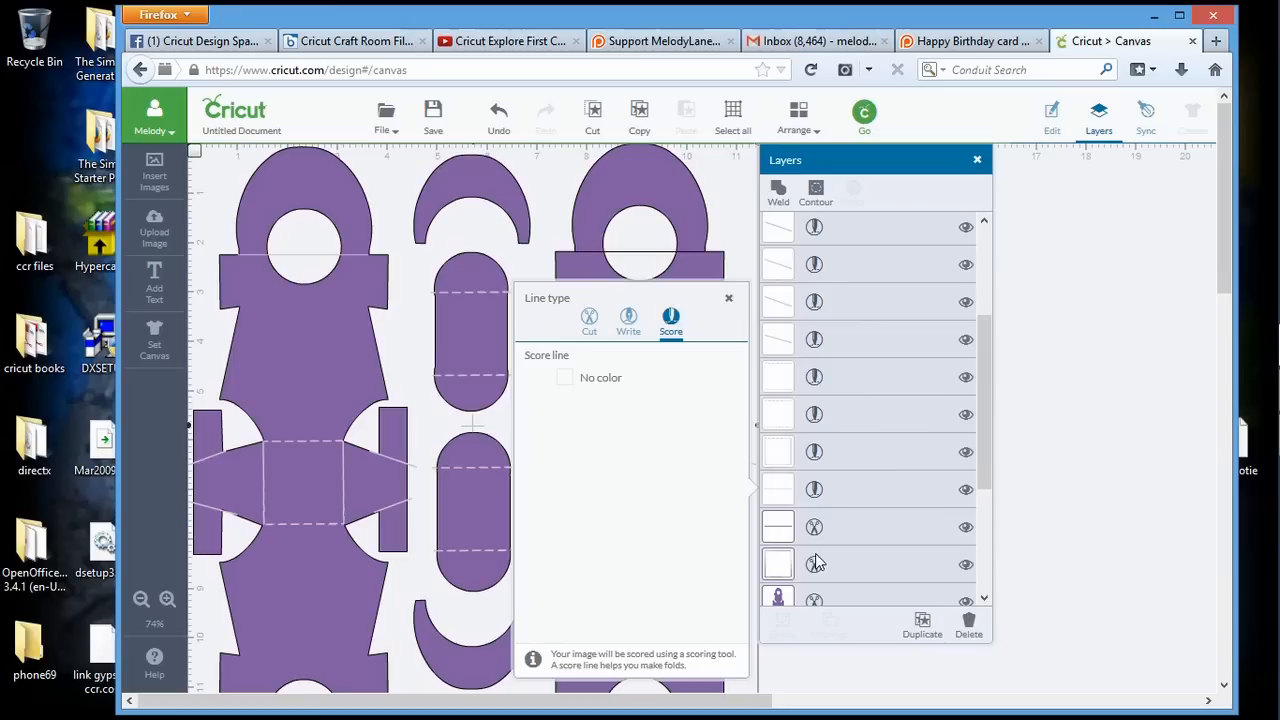
click(814, 527)
click(680, 362)
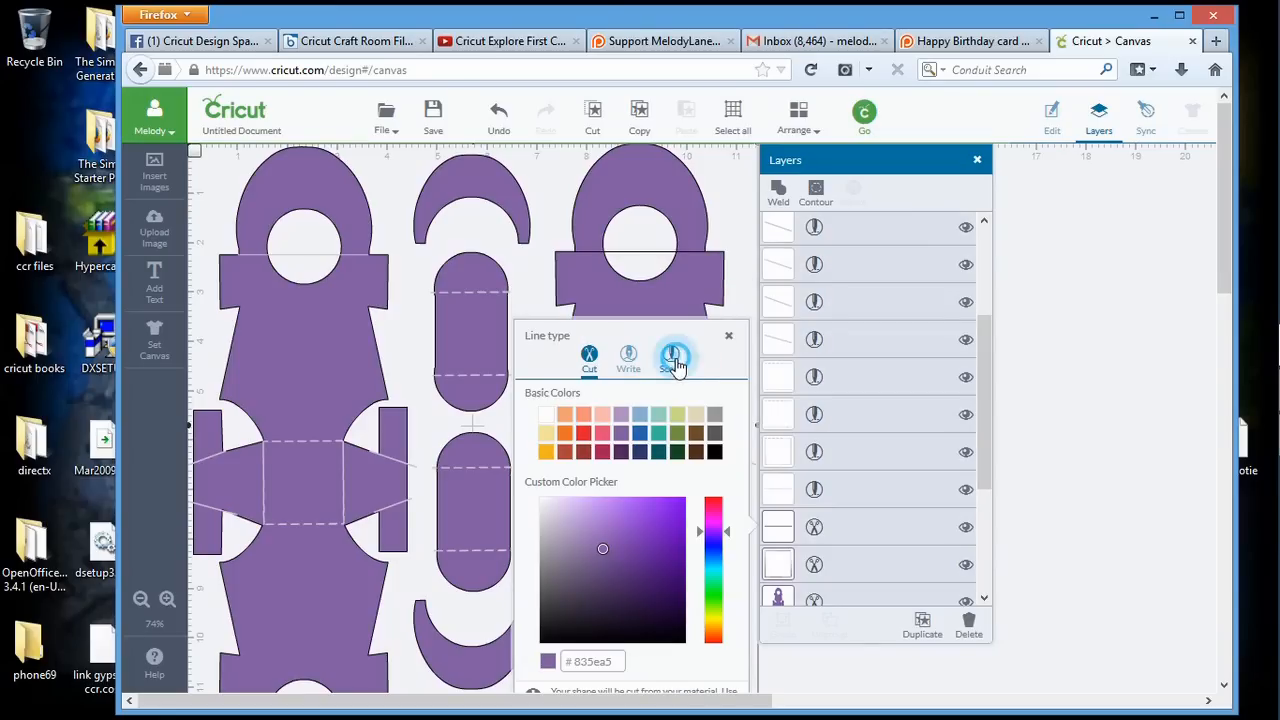
click(814, 563)
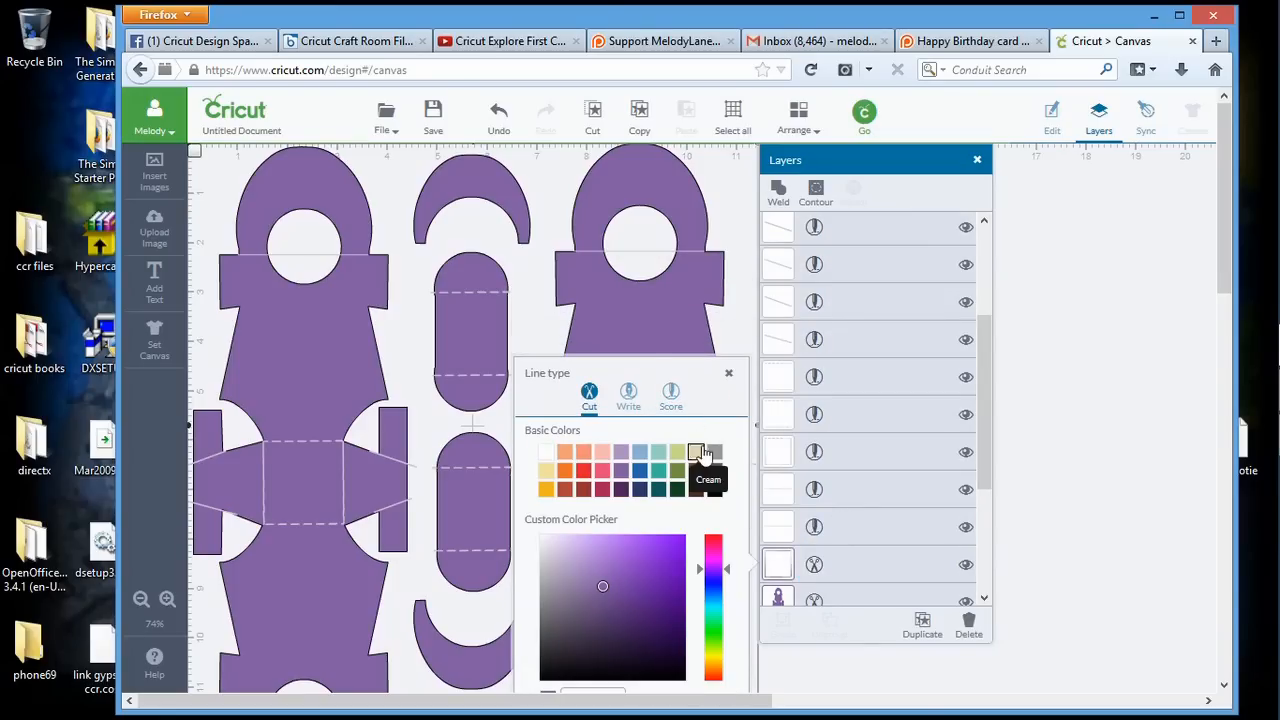
click(671, 398)
Review the line types in the favor box's layer list and send the project on for cutting
drag(981, 359, 991, 246)
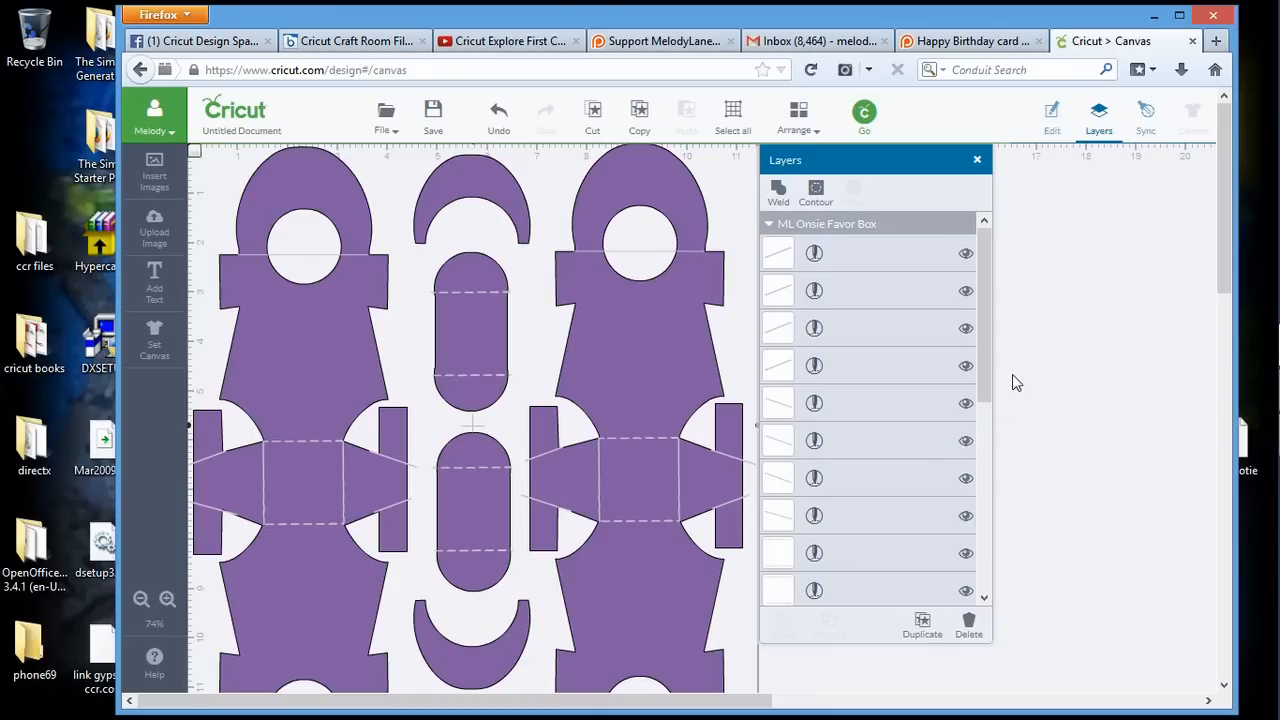
drag(984, 347, 984, 383)
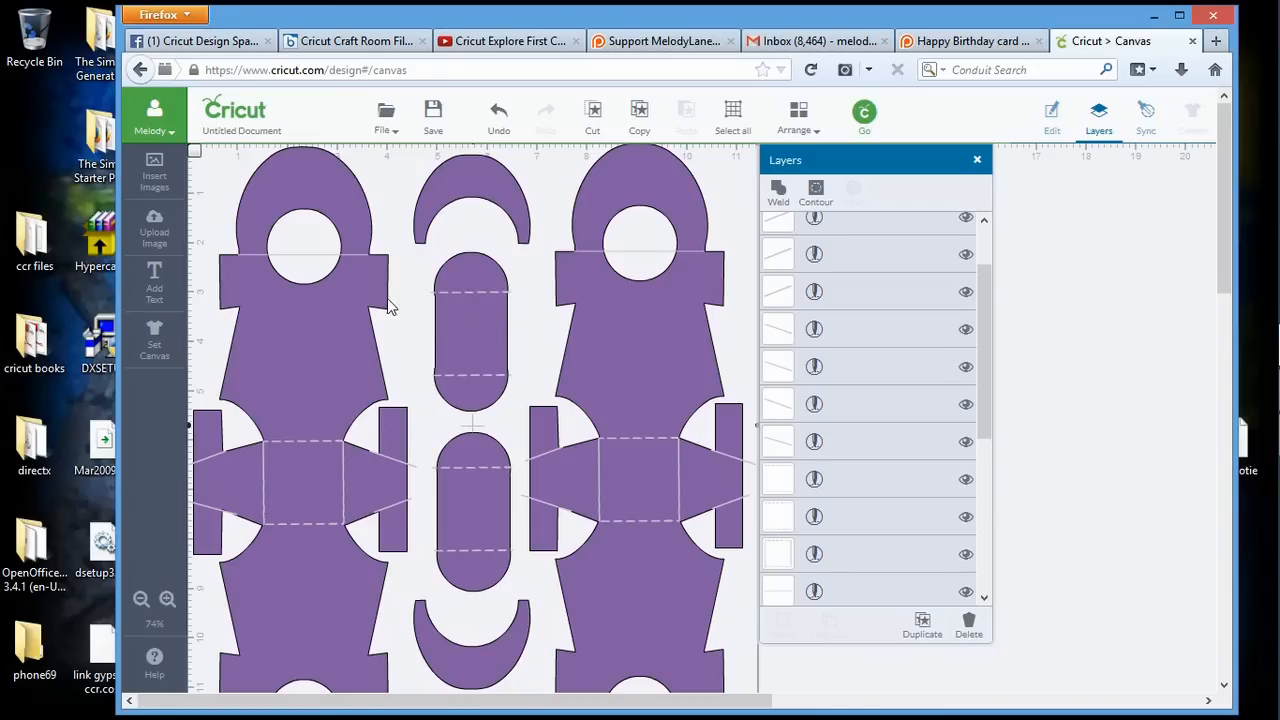
click(867, 127)
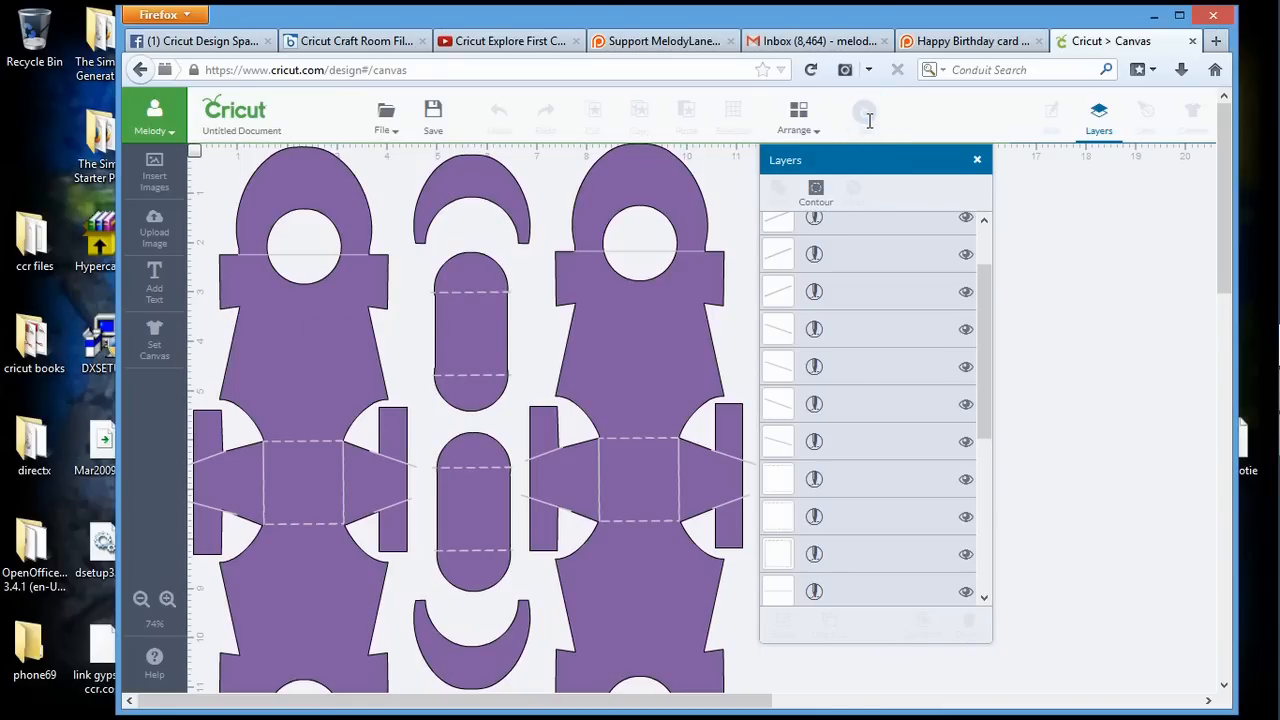